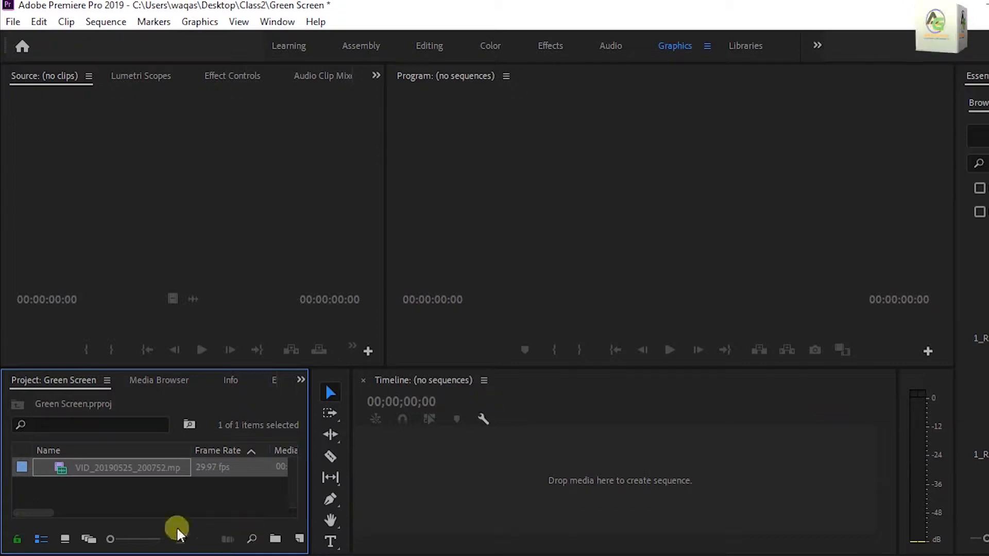
- Preview VID_20190525_200752.mp4 in the source monitor and mark its out point at 00:00:20:20
double_click(58, 471)
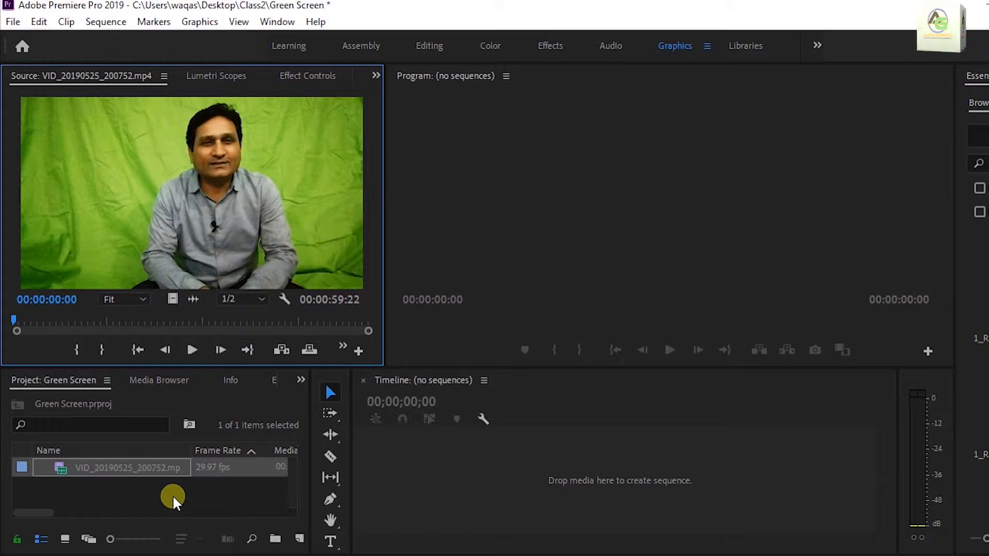
click(191, 351)
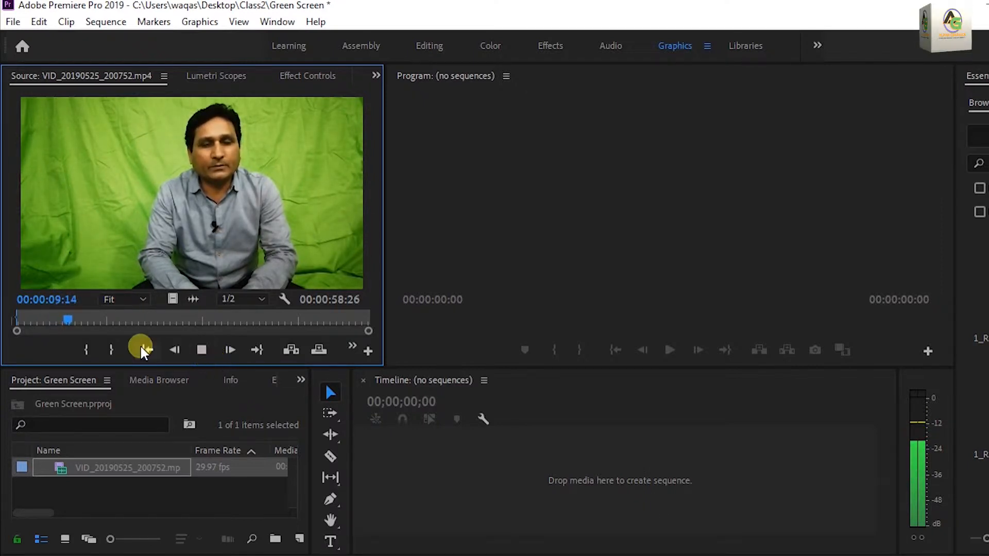
drag(73, 317, 130, 323)
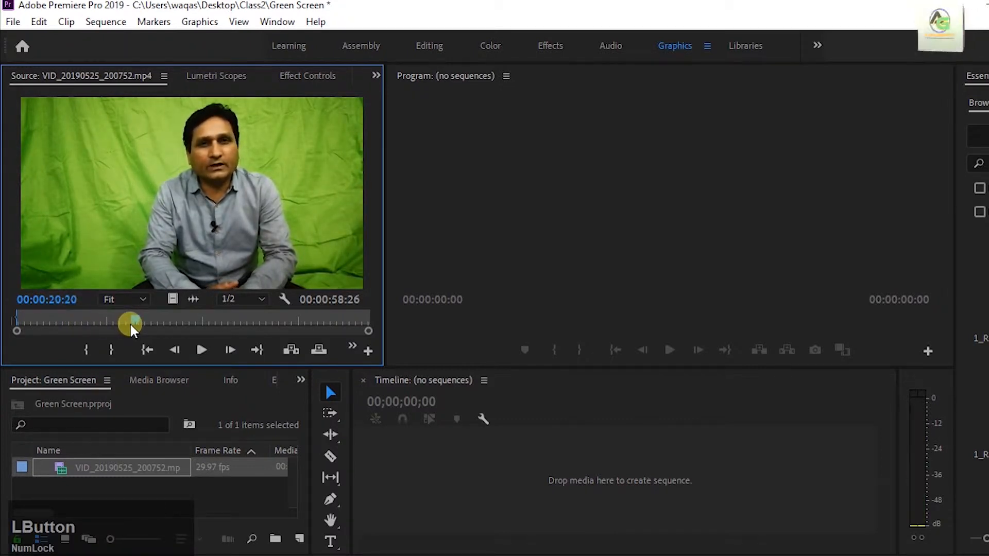
click(112, 349)
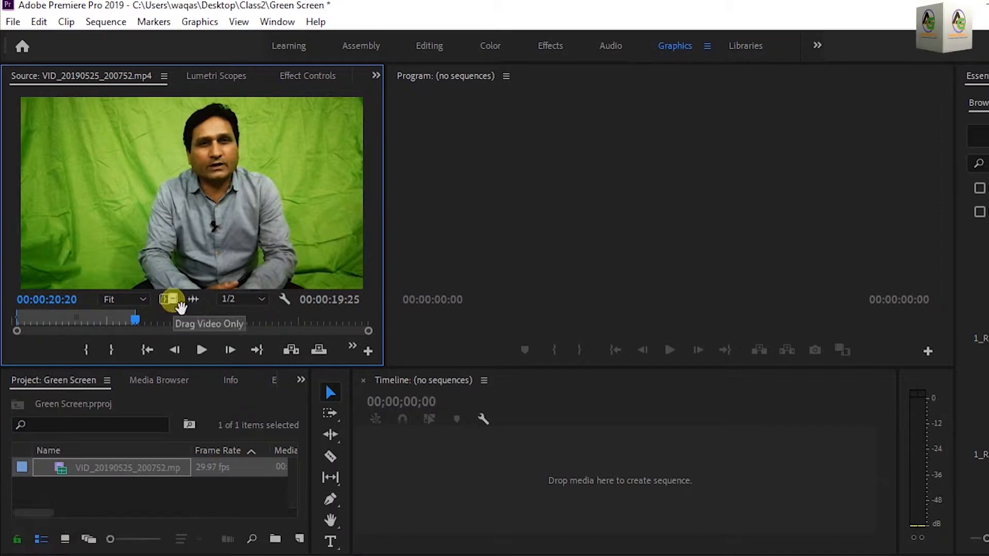
- Create a sequence from only the video of the marked source range and move the clip up to track V2
drag(170, 300, 440, 466)
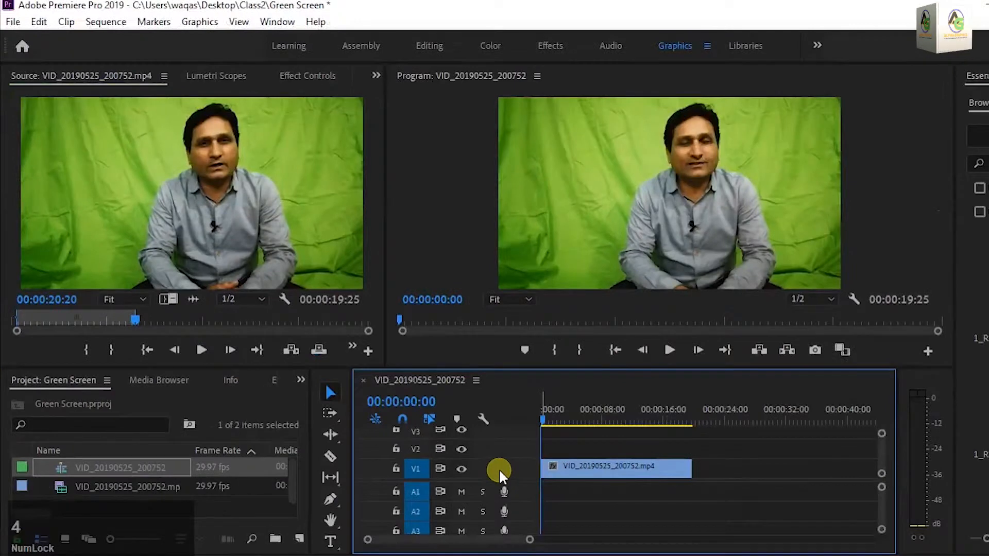
drag(559, 467, 565, 456)
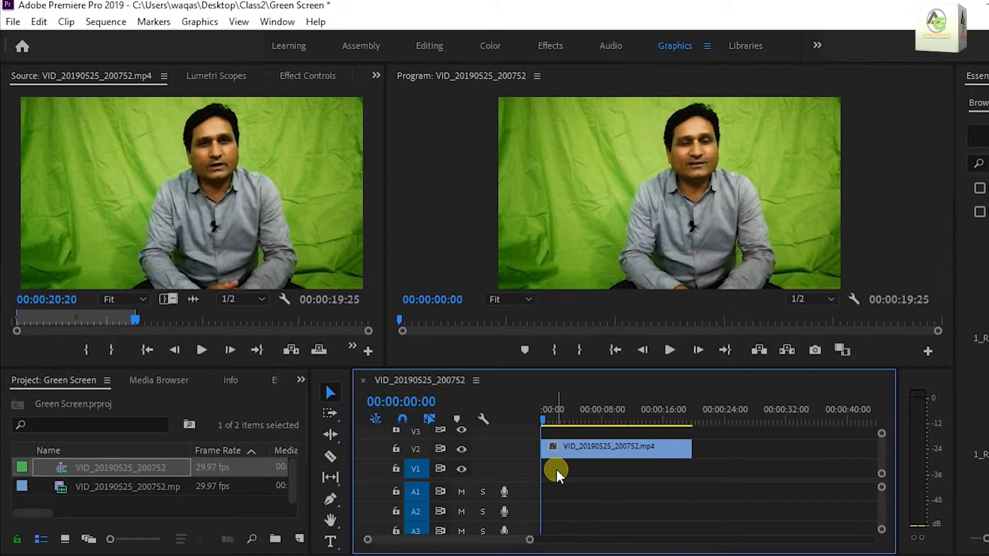
- Find the Ultra Key effect by searching for "ultra" and apply it to the clip on V2
click(300, 379)
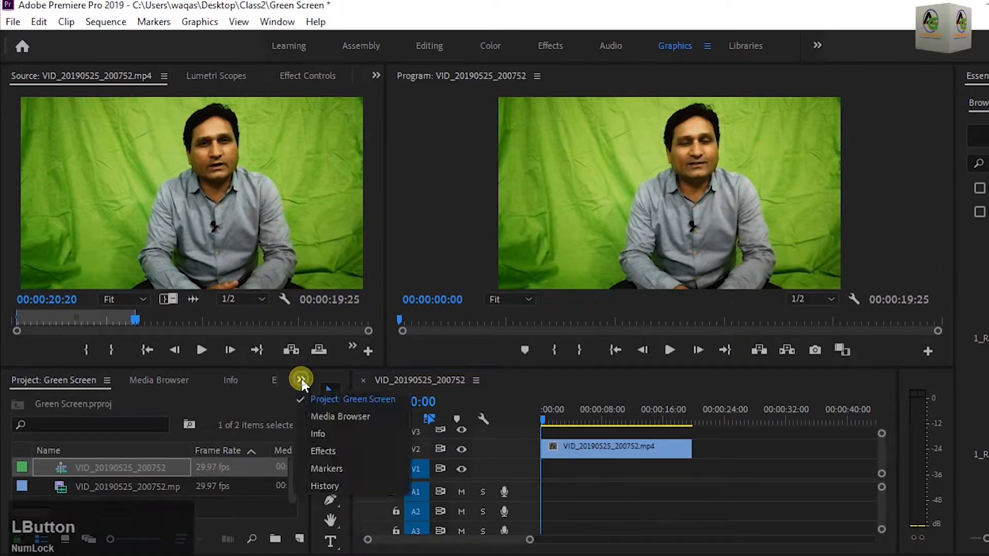
click(322, 450)
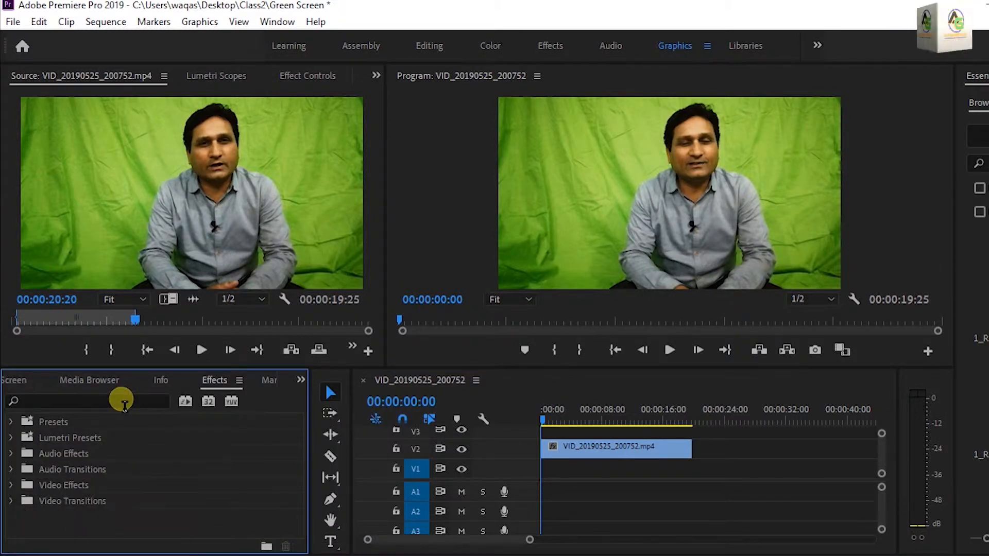
click(124, 401)
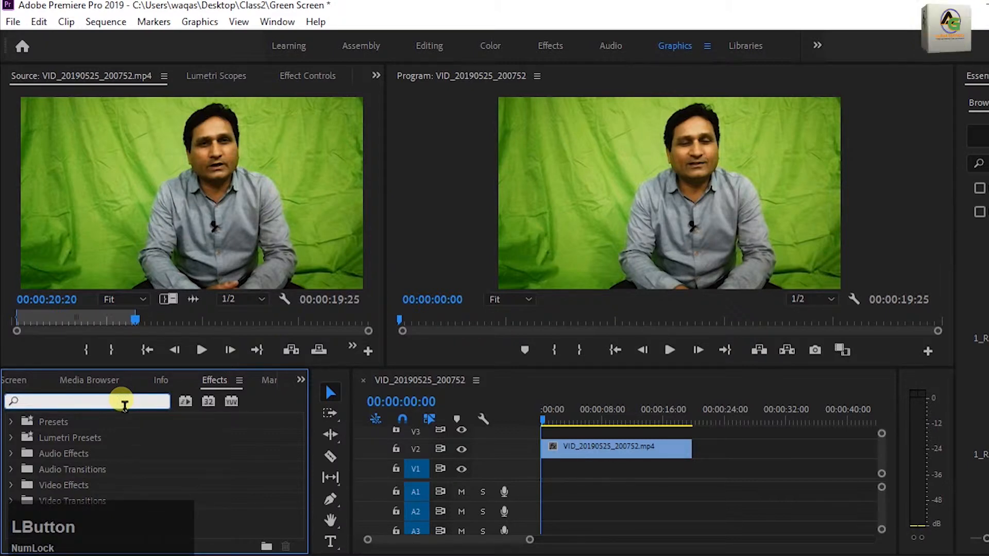
text(ul)
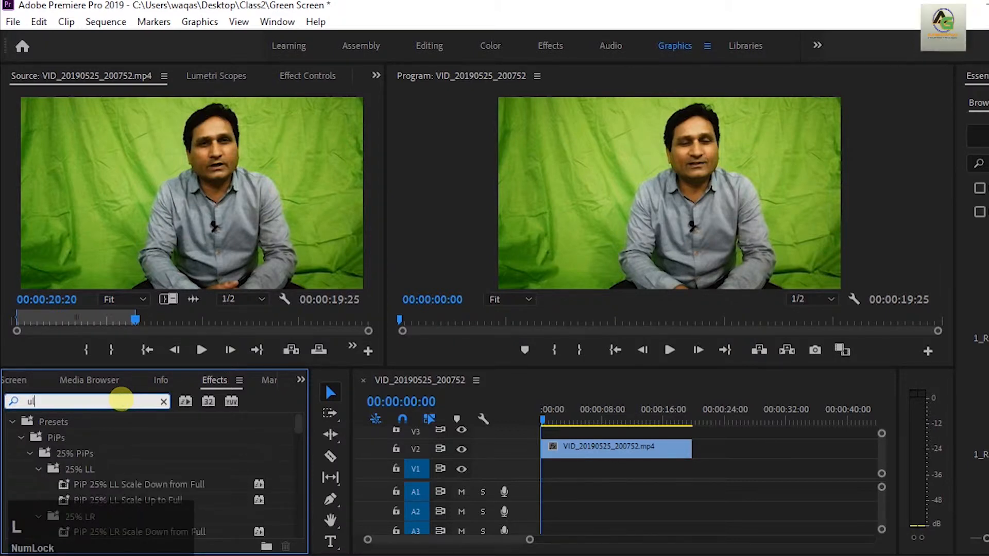
text(tra)
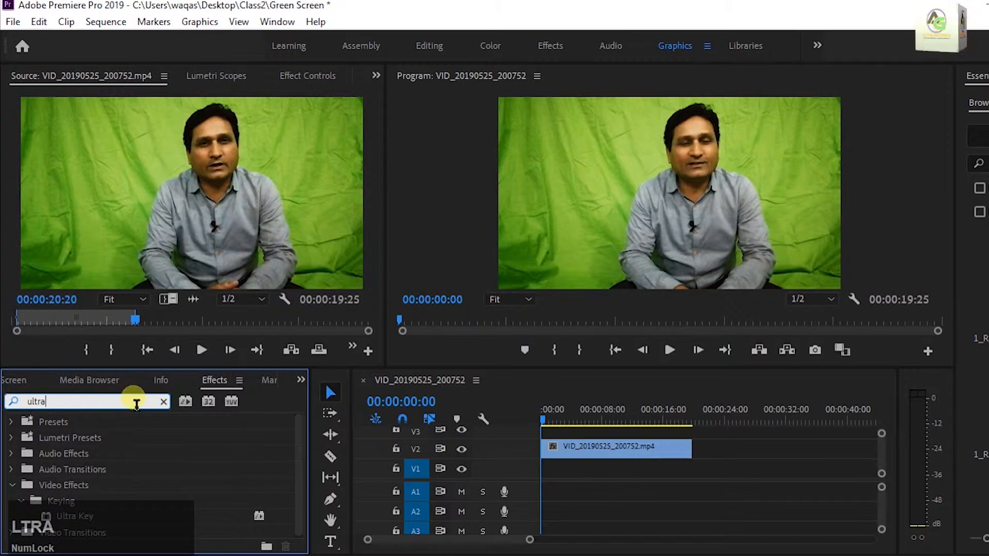
drag(74, 515, 582, 451)
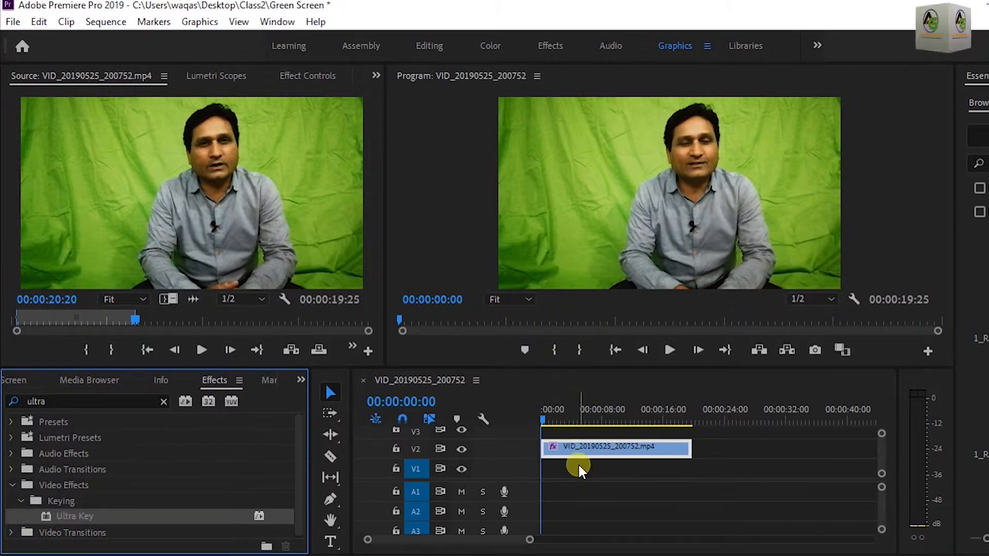
- Show the clip's effect settings and sample the green backdrop beside the man as the Ultra Key key color
click(375, 76)
click(414, 129)
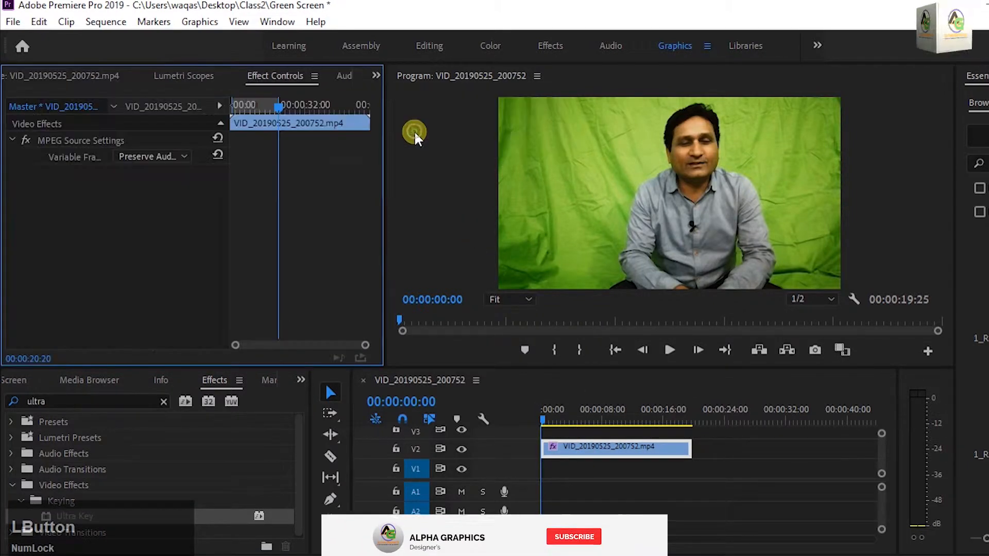
scroll(297, 253, down, 5)
scroll(297, 251, down, 3)
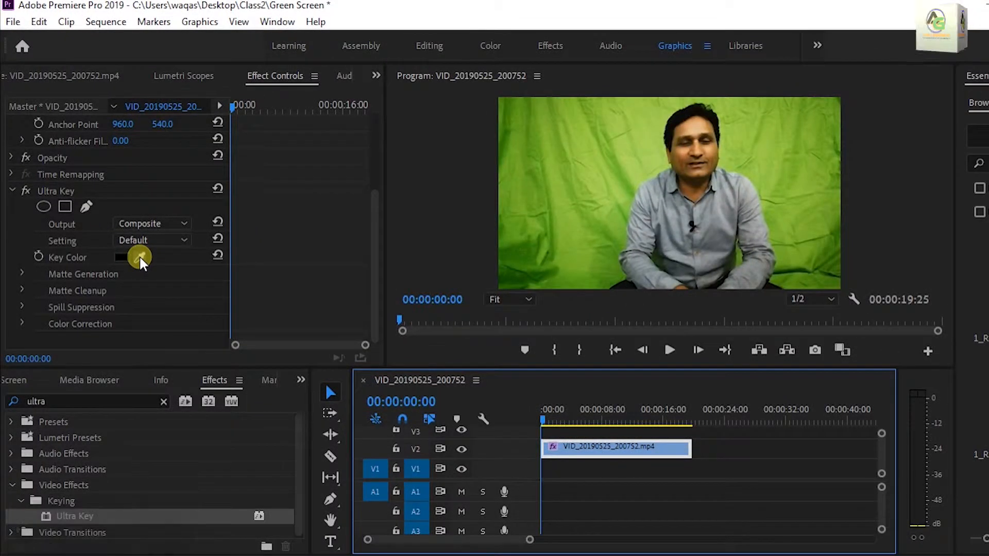
drag(139, 256, 613, 255)
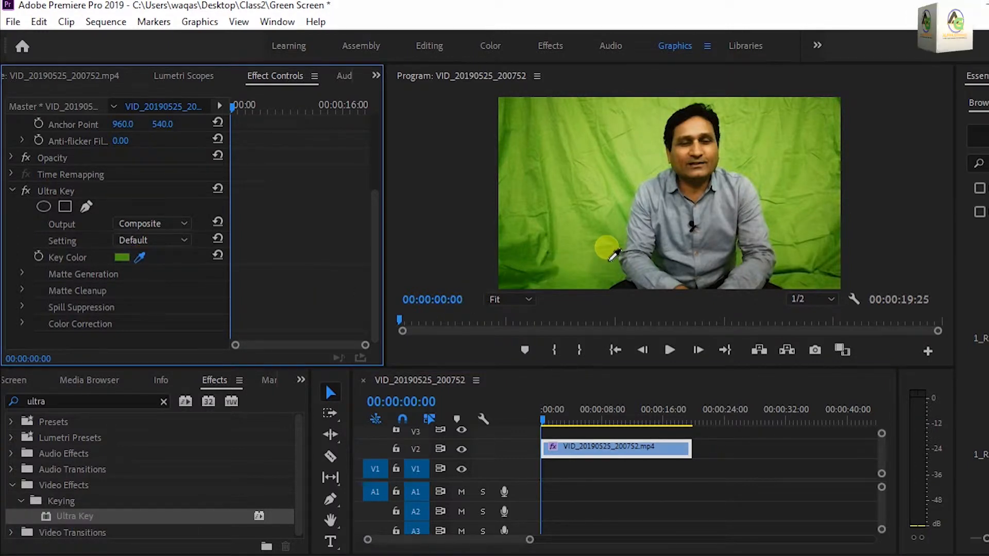
drag(613, 255, 609, 251)
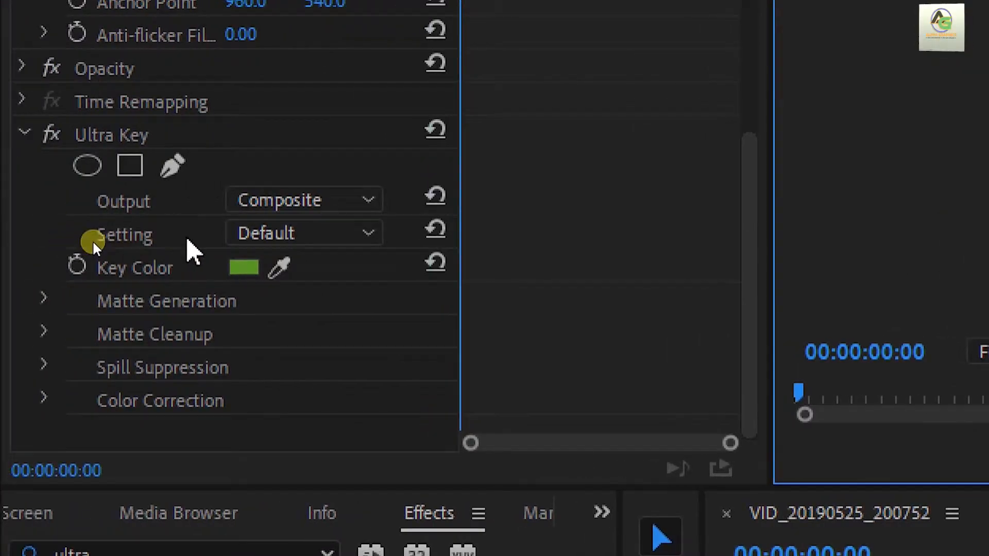
- Examine the choices available for Ultra Key's Output and Setting options
click(346, 209)
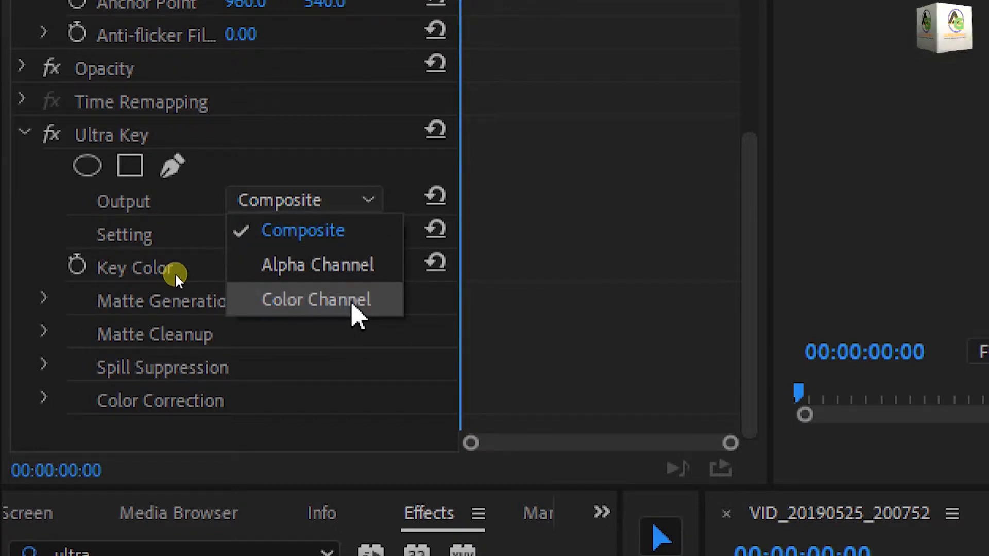
click(364, 199)
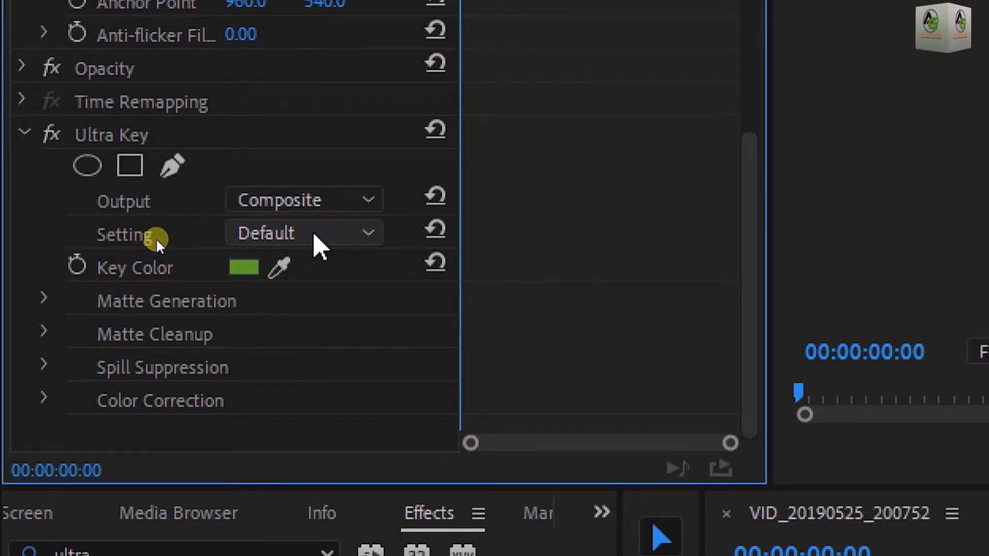
click(314, 235)
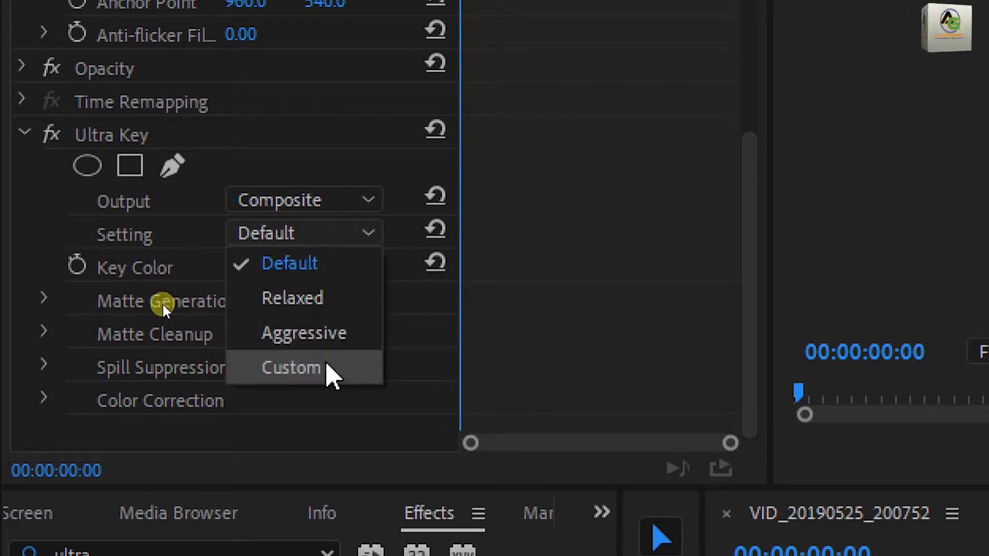
click(320, 235)
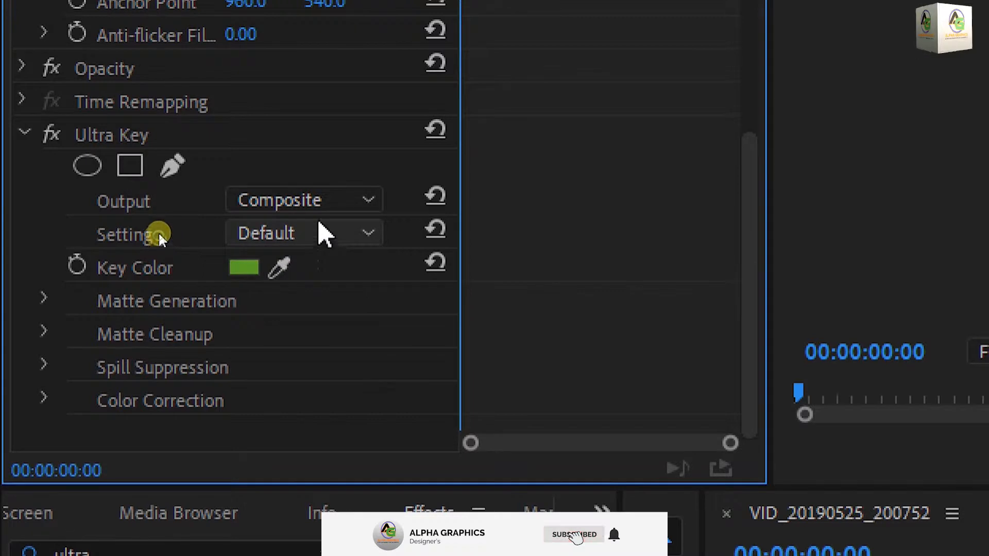
click(344, 236)
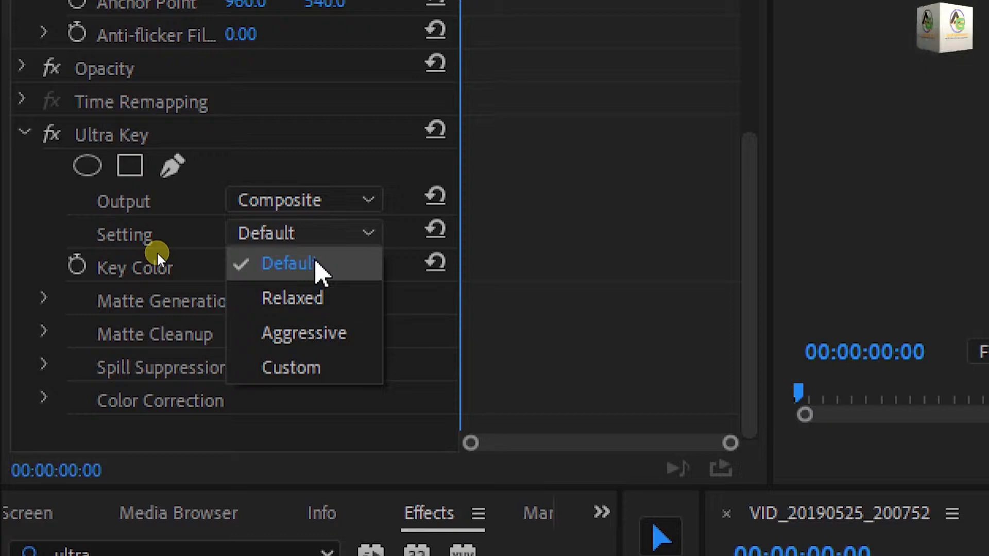
click(357, 232)
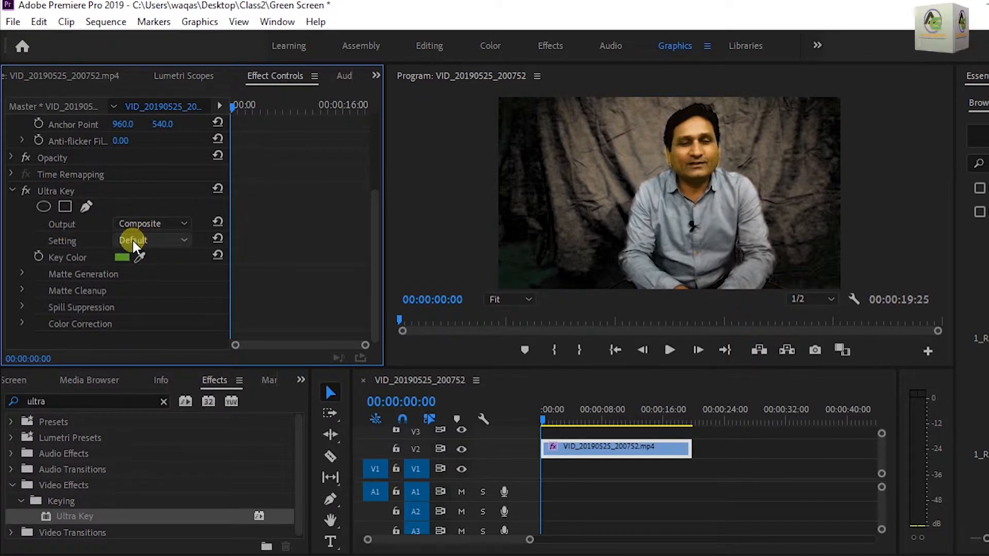
- Change Ultra Key's Setting option to Aggressive
click(139, 257)
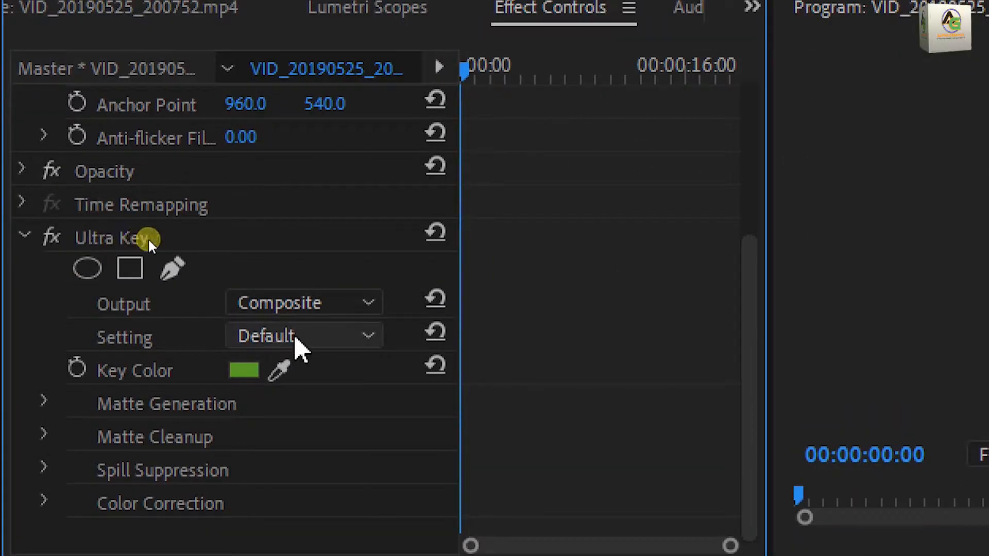
click(324, 340)
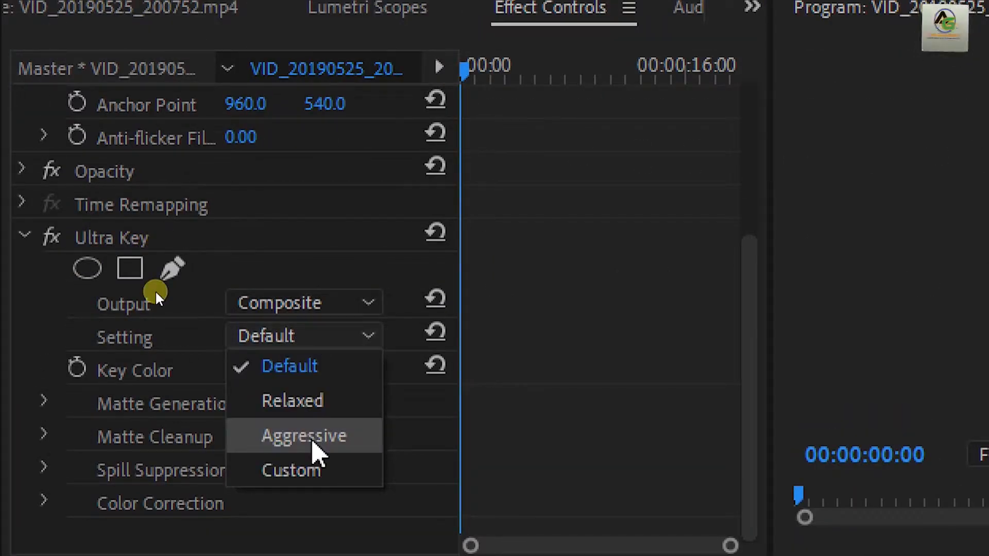
click(311, 444)
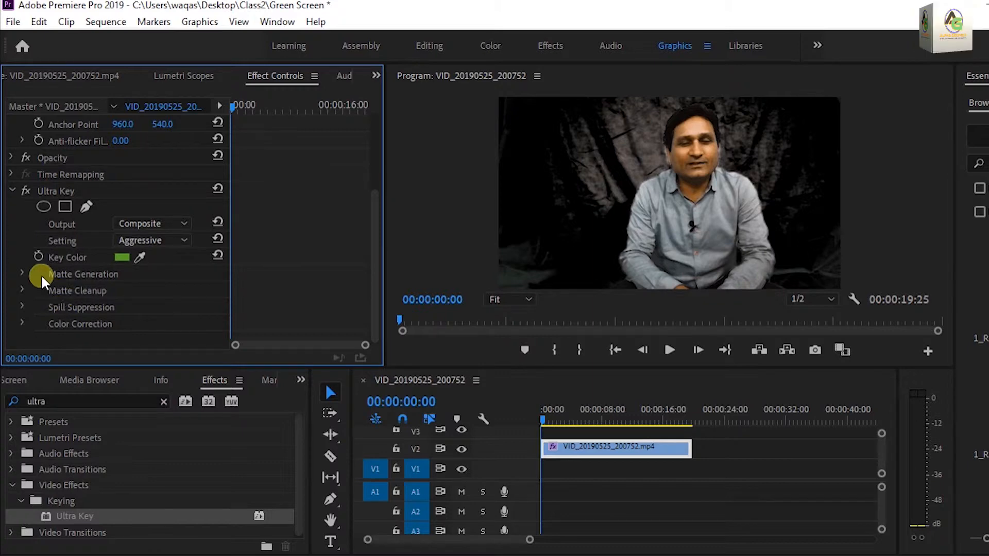
- Adjust Ultra Key's Matte Generation to Transparency 51, Highlight 0, Shadow 34 and Tolerance 33
click(22, 274)
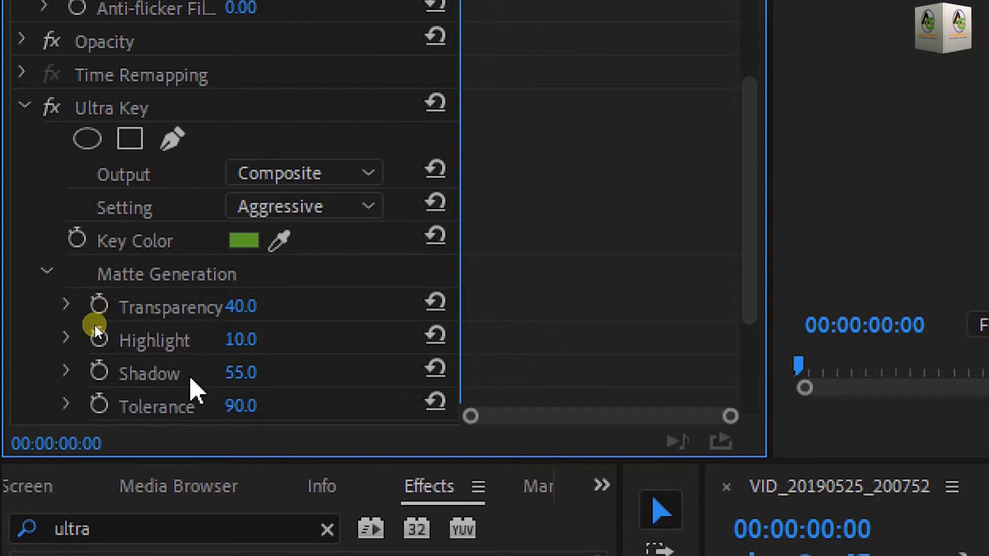
scroll(85, 325, down, 2)
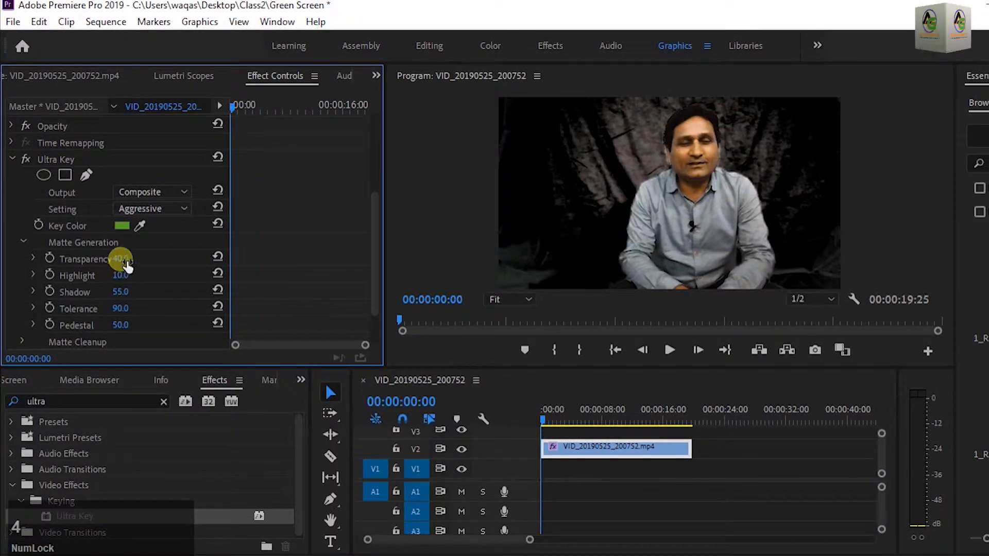
drag(124, 262, 111, 279)
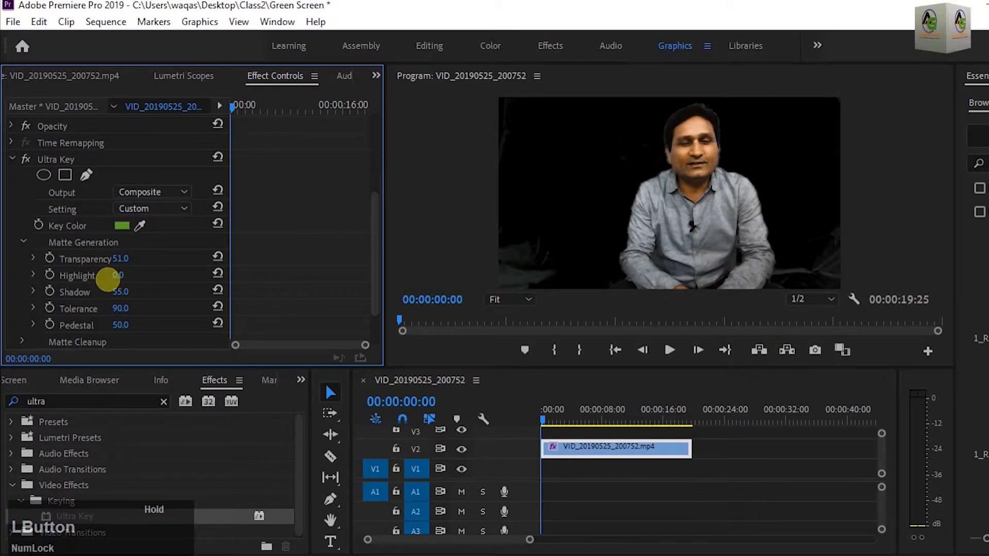
drag(108, 280, 109, 282)
drag(123, 291, 78, 324)
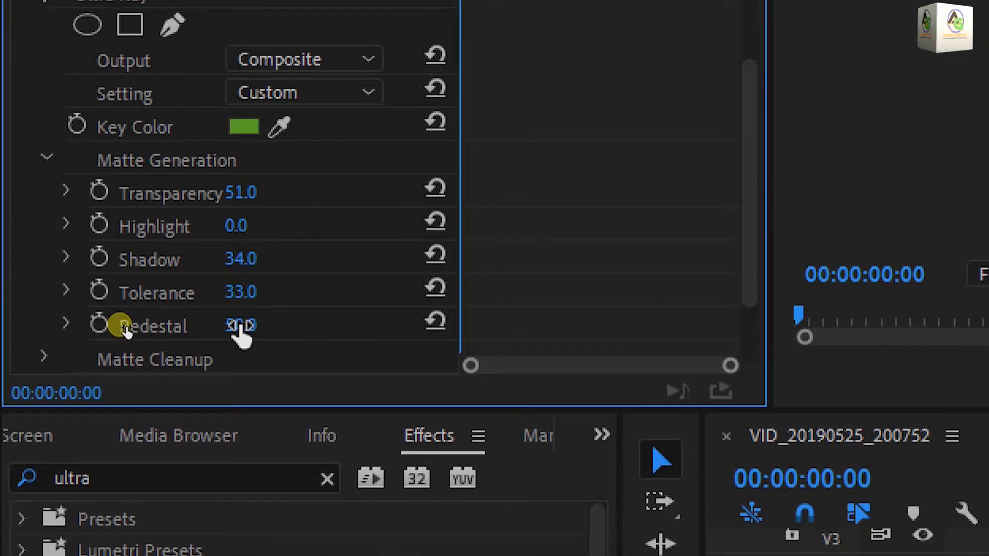
- Set the Matte Generation Pedestal to 100 and Shadow to 38, and collapse that group
key(Num_Lock)
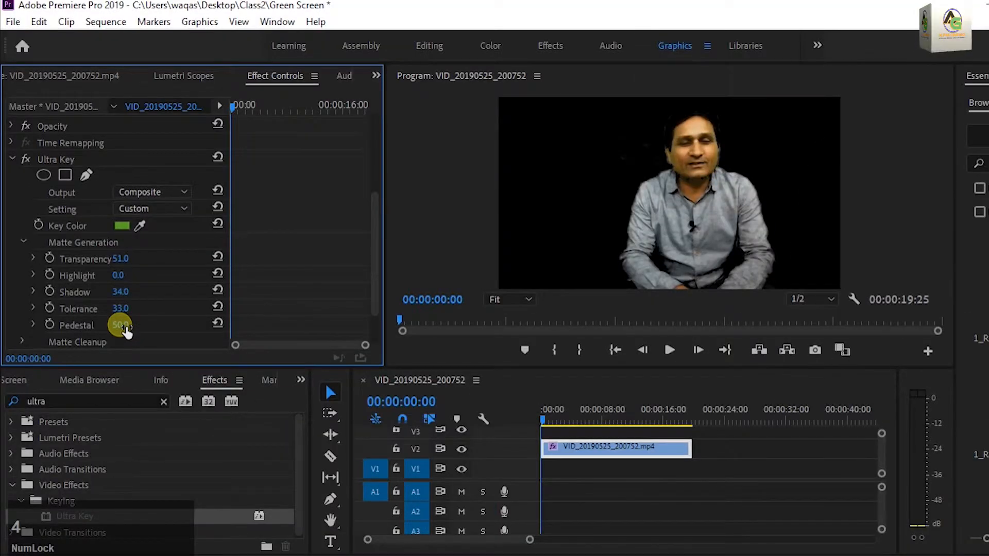
drag(126, 330, 176, 327)
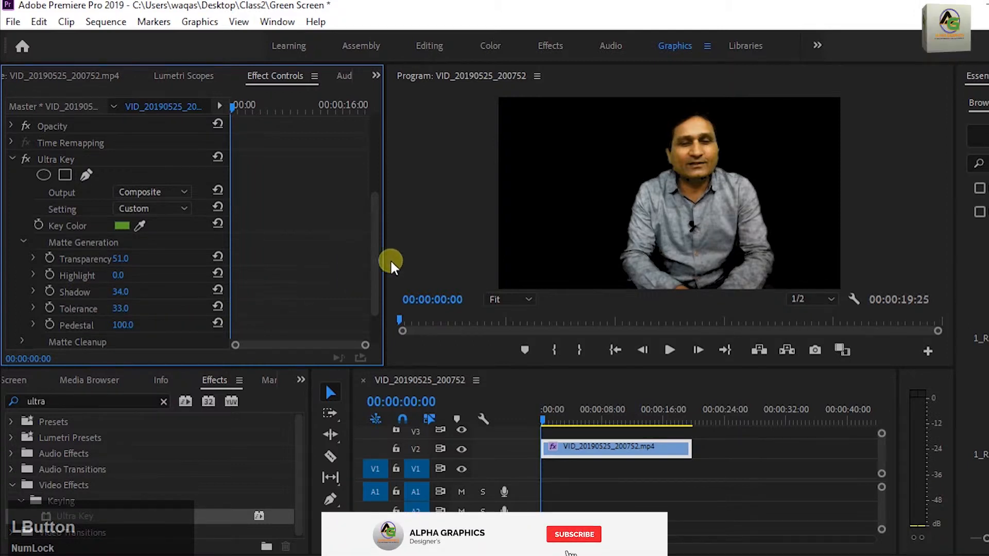
mouse_move(121, 292)
mouse_down()
mouse_move(111, 296)
mouse_move(123, 298)
mouse_up()
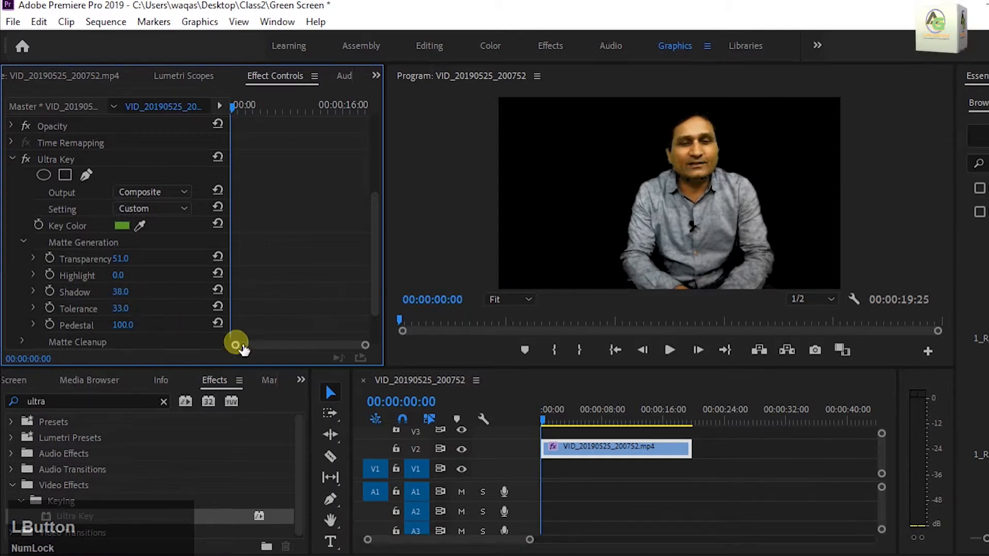
click(23, 240)
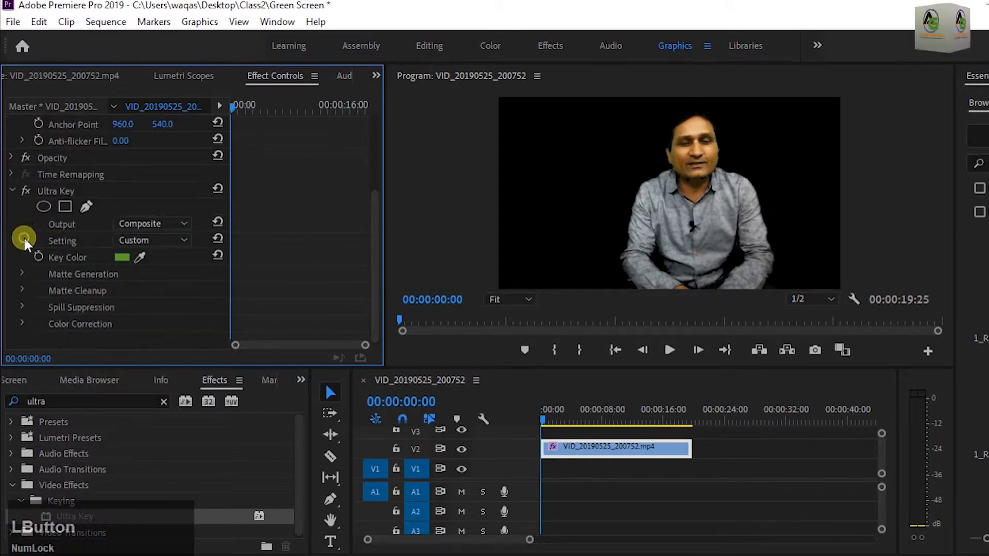
- Expand Ultra Key's Matte Cleanup and set Choke to 15 and Soften to 13
click(21, 289)
scroll(21, 289, down, 1)
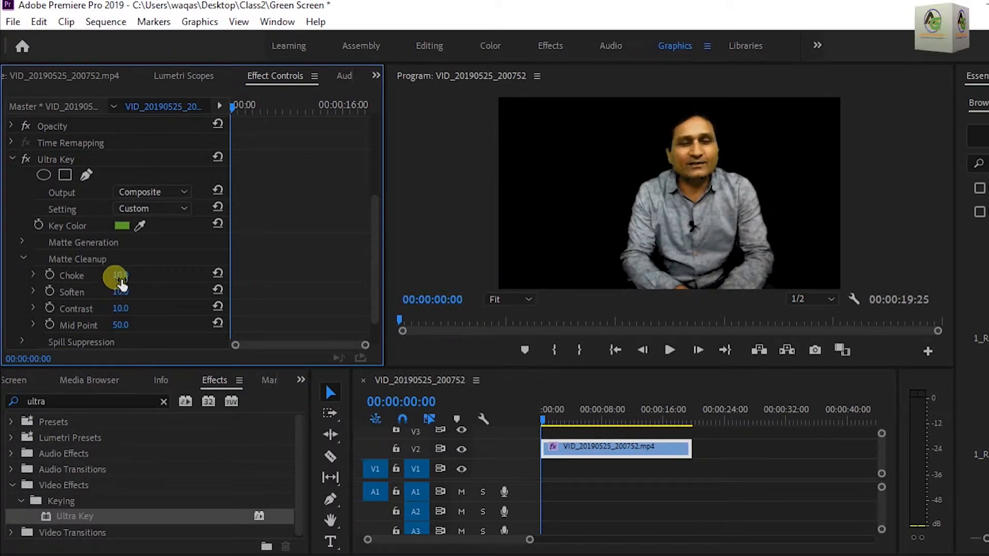
mouse_move(120, 281)
mouse_down()
mouse_move(121, 292)
mouse_move(133, 290)
mouse_up()
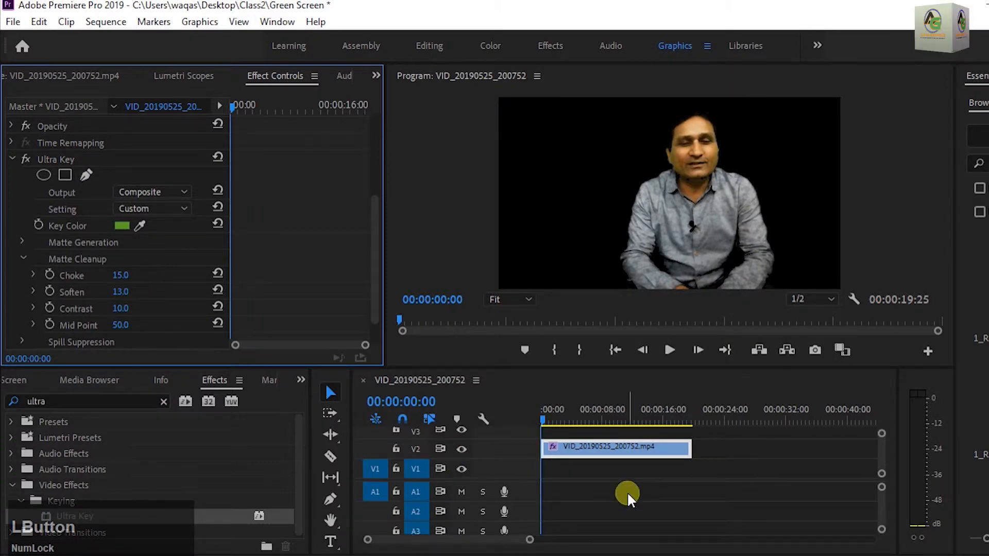
- Import the background clip hd0066 from the Video folder in Downloads into the project
click(301, 380)
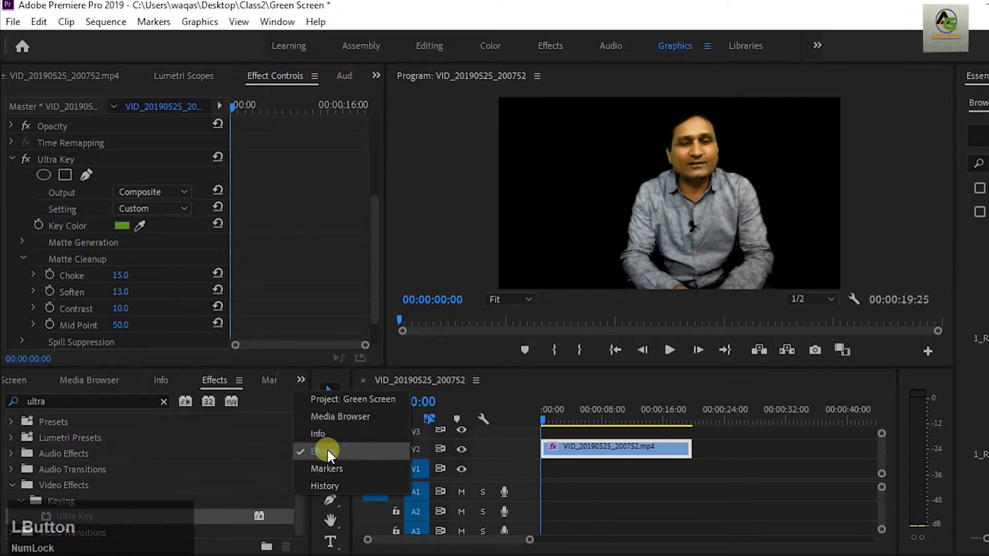
click(326, 400)
double_click(230, 502)
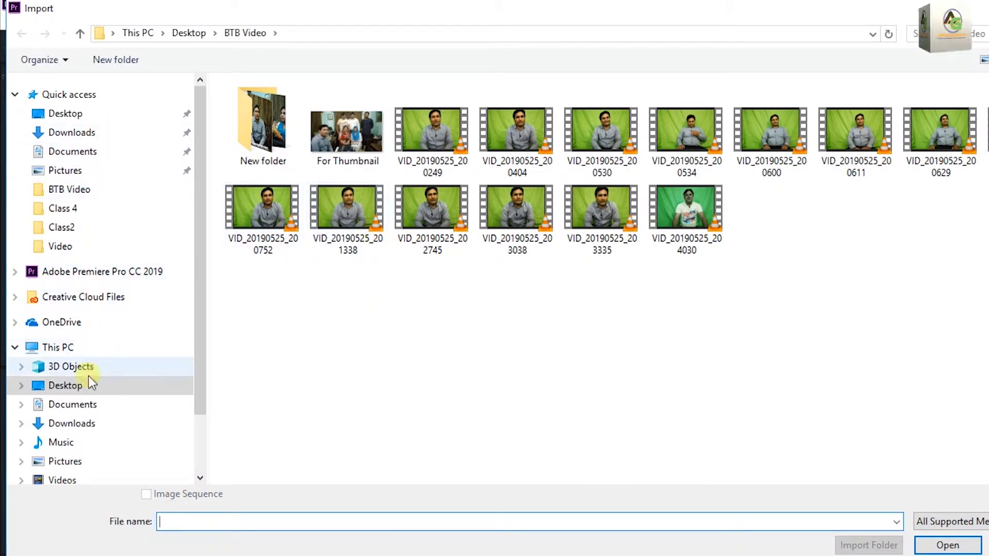
click(85, 134)
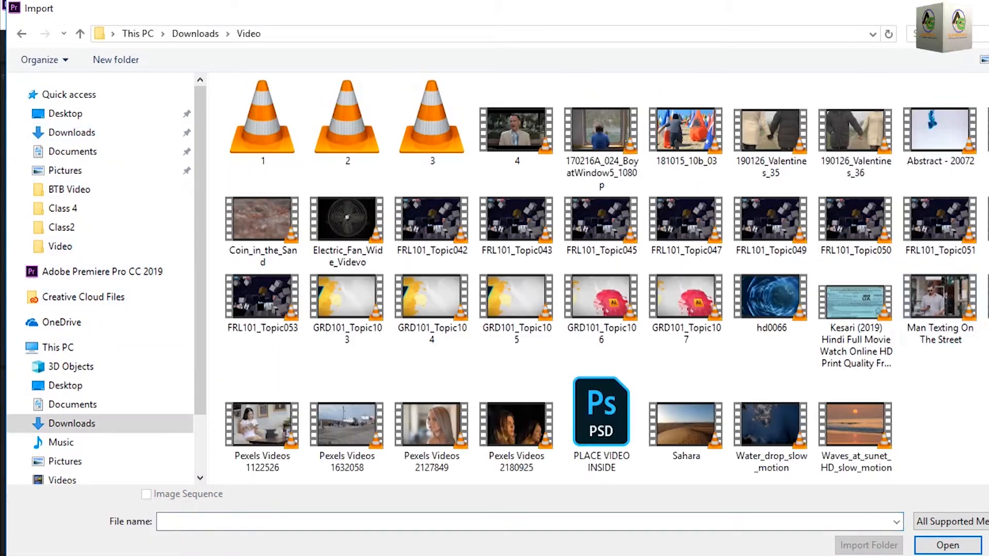
click(773, 312)
double_click(773, 312)
- Place hd0066.mov at the start of track V1 beneath the keyed clip and play the composite
drag(59, 486, 509, 474)
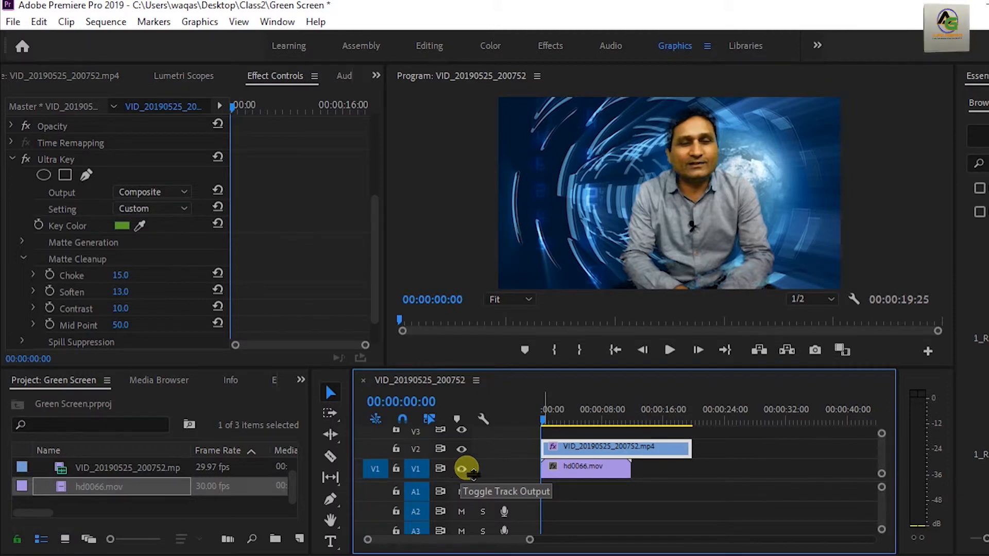
click(562, 482)
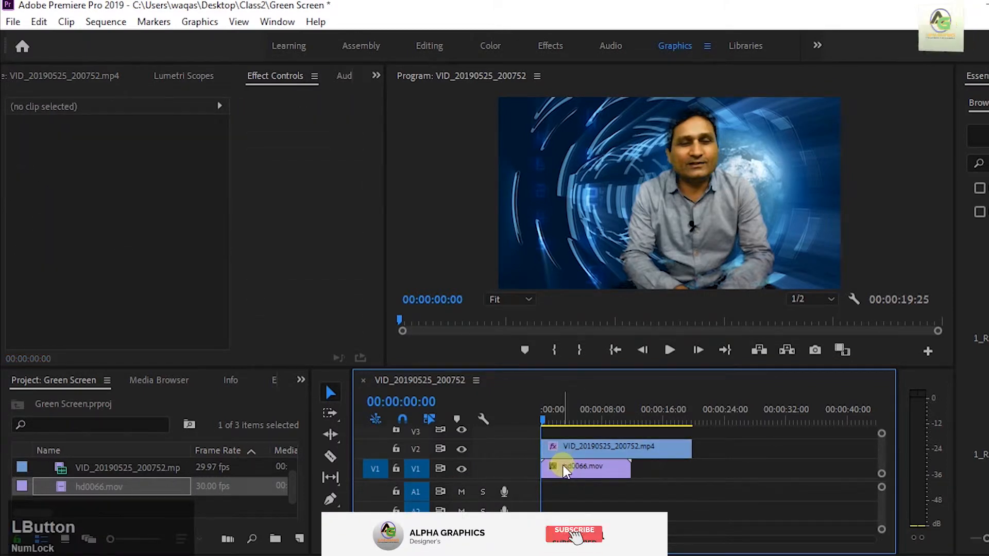
key(space)
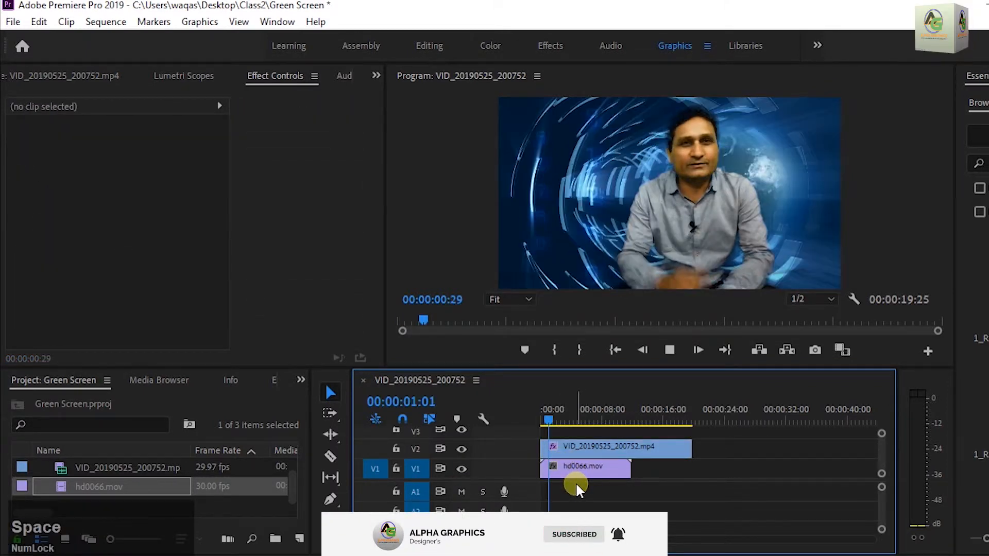
key(space)
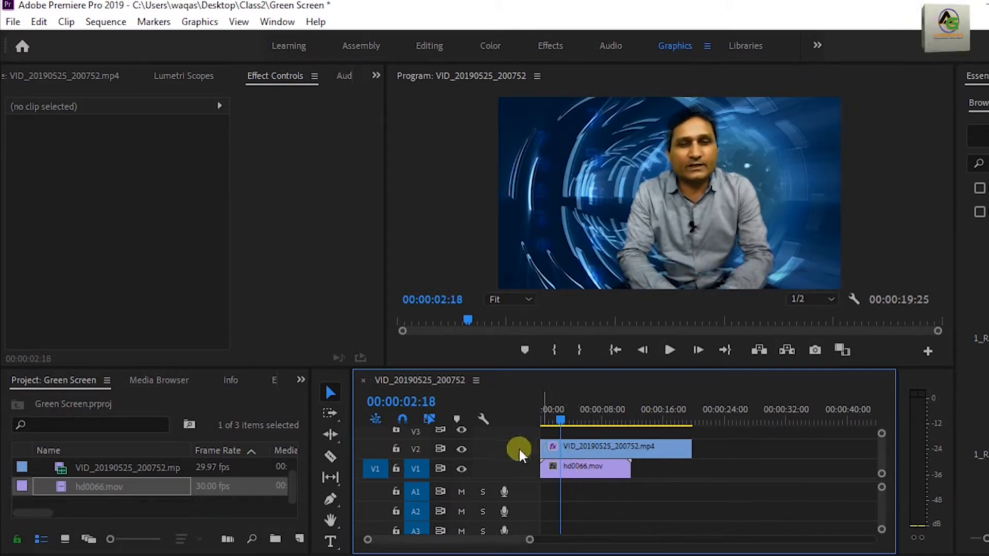
- Hide track V1 and set the keyed clip's Ultra Key Matte Cleanup Choke to 14
click(462, 469)
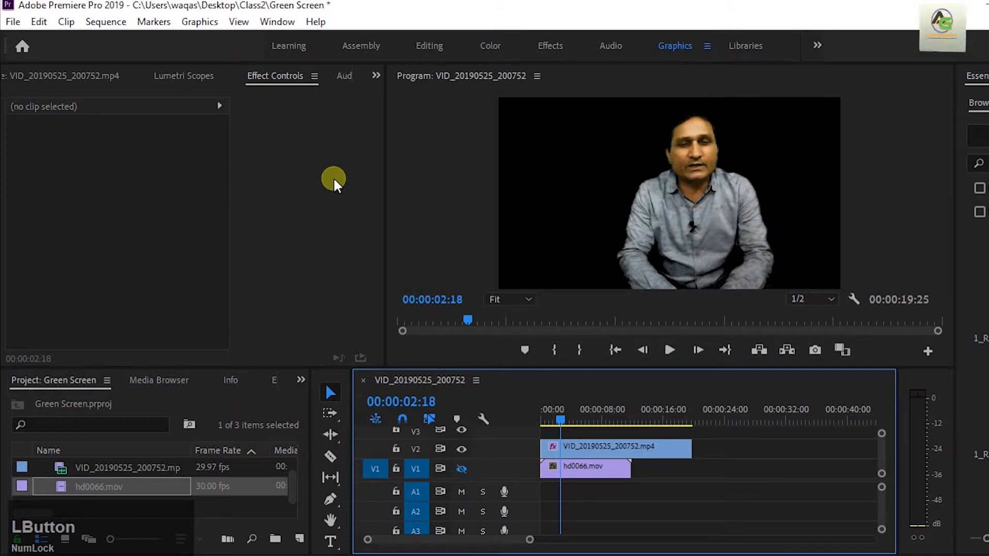
click(579, 446)
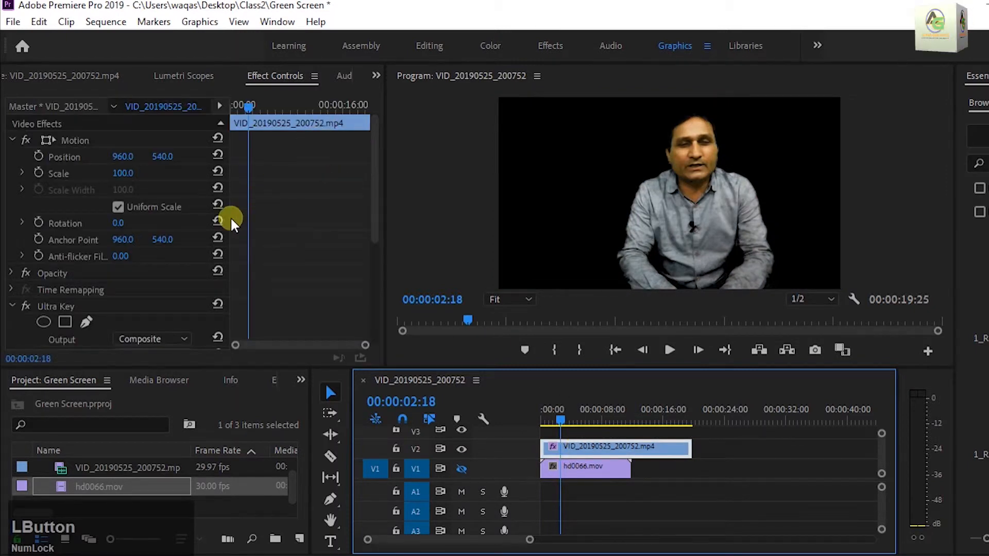
scroll(161, 263, down, 5)
drag(119, 241, 129, 244)
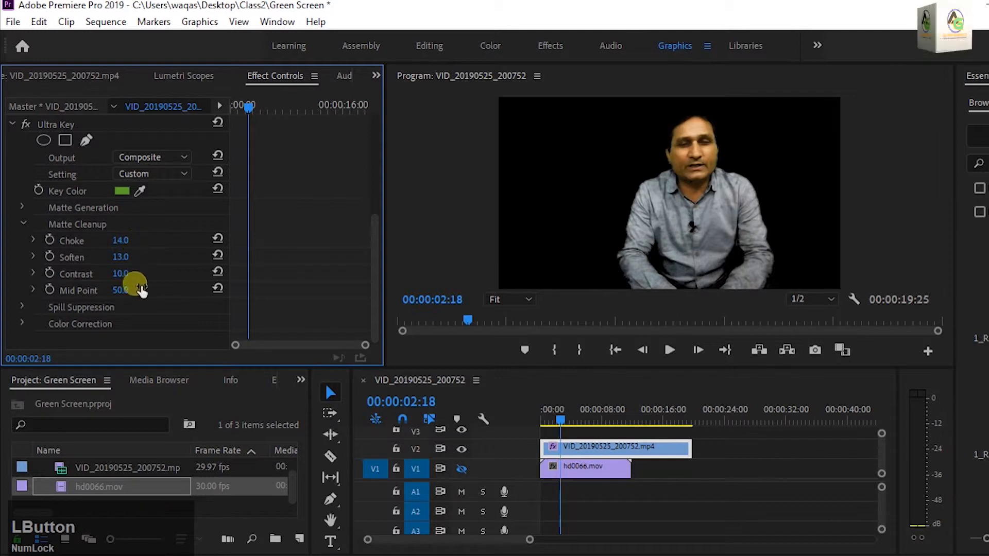
click(122, 289)
click(403, 346)
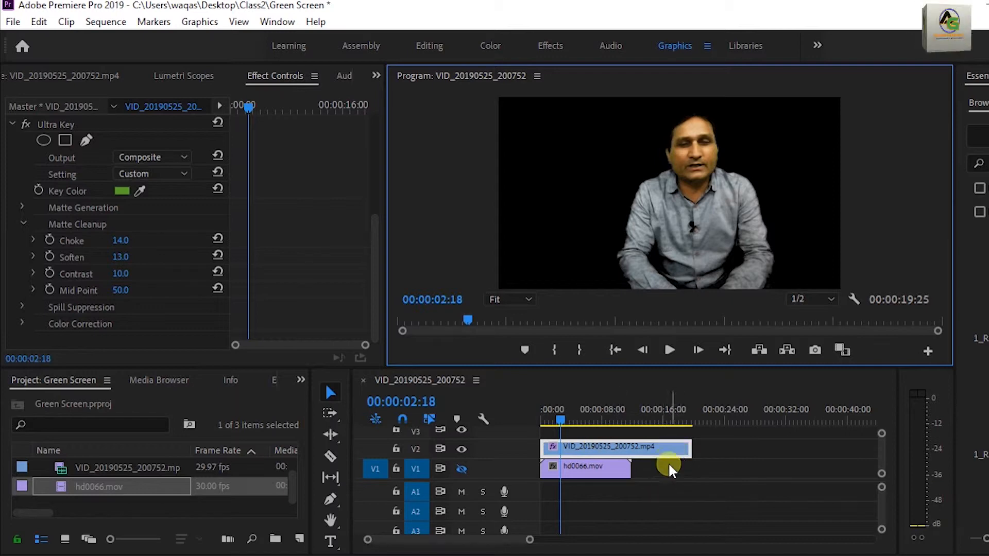
- Trim the V2 clip to end with hd0066.mov and preview the composite with track V1 shown again
drag(693, 448, 631, 449)
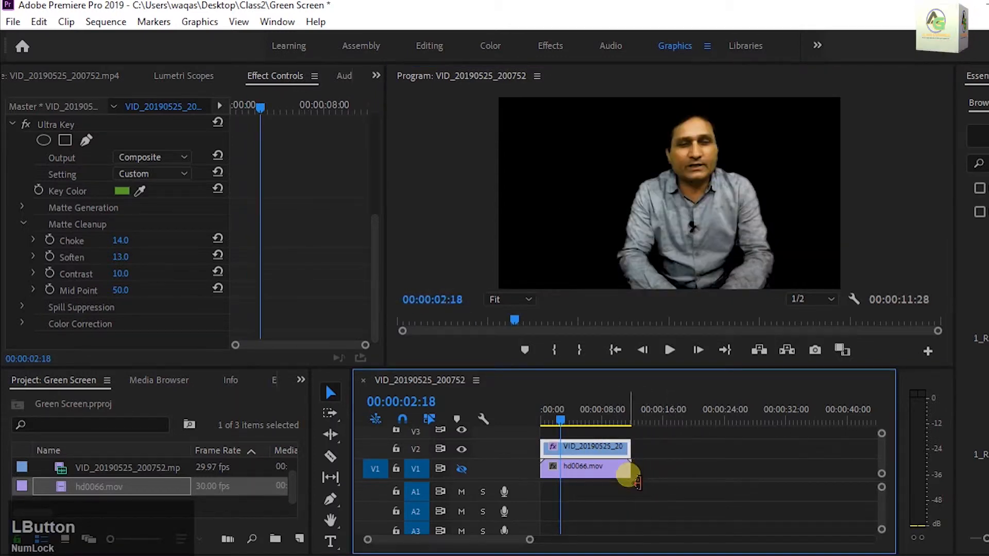
click(462, 470)
key(space)
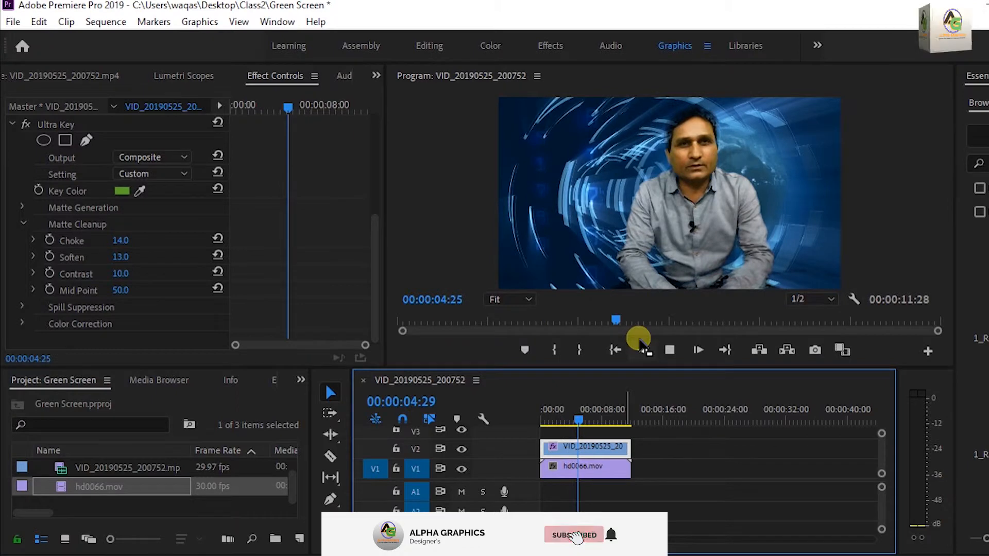
key(space)
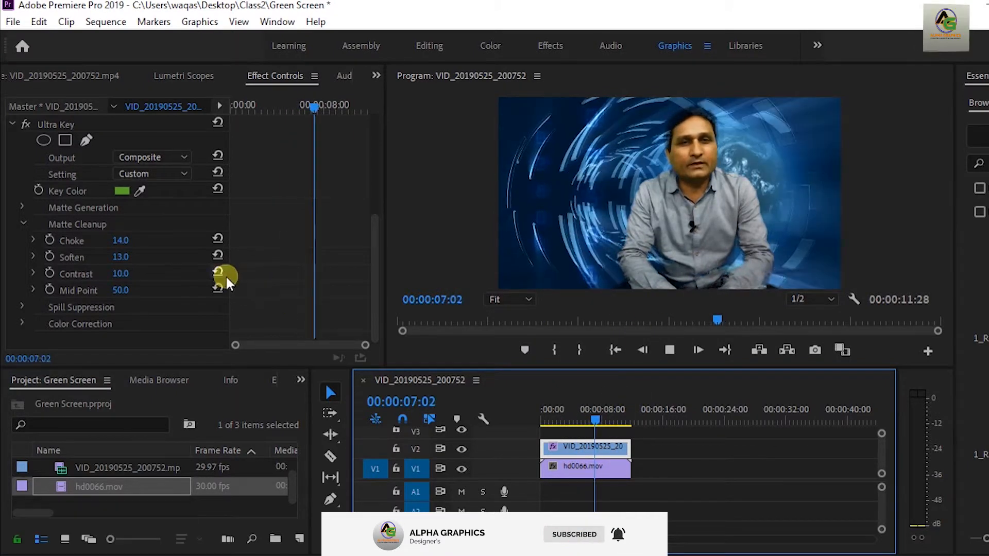
- Expand Ultra Key's Matte Generation and set Transparency to 39, Shadow to 20 and Tolerance to 0
click(23, 238)
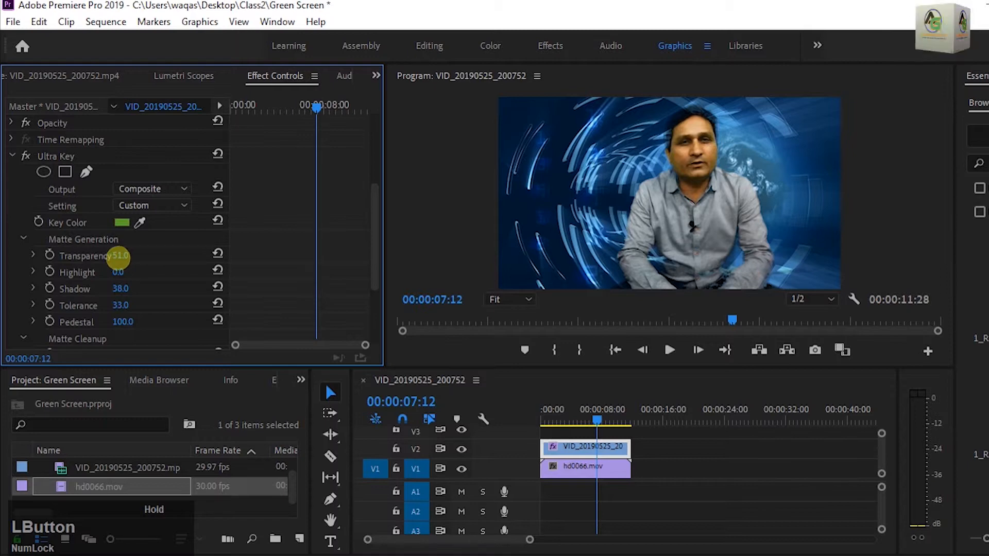
drag(118, 257, 77, 271)
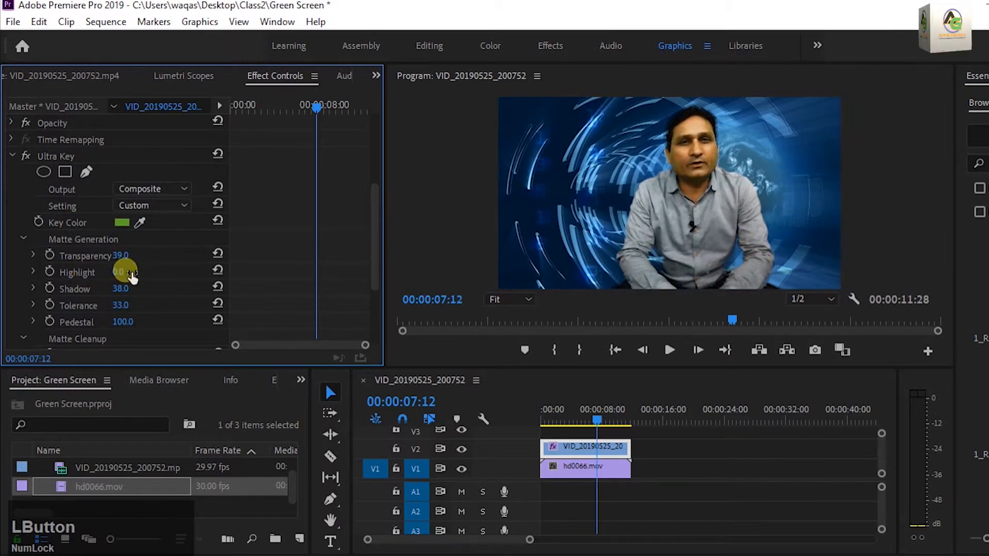
drag(119, 289, 102, 291)
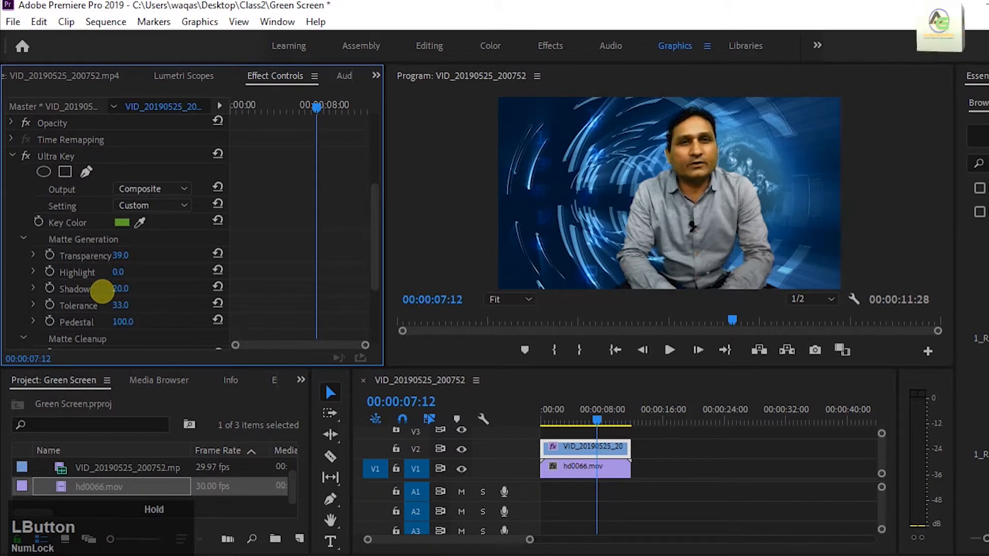
mouse_move(121, 305)
mouse_down()
mouse_move(99, 311)
mouse_move(132, 313)
mouse_up()
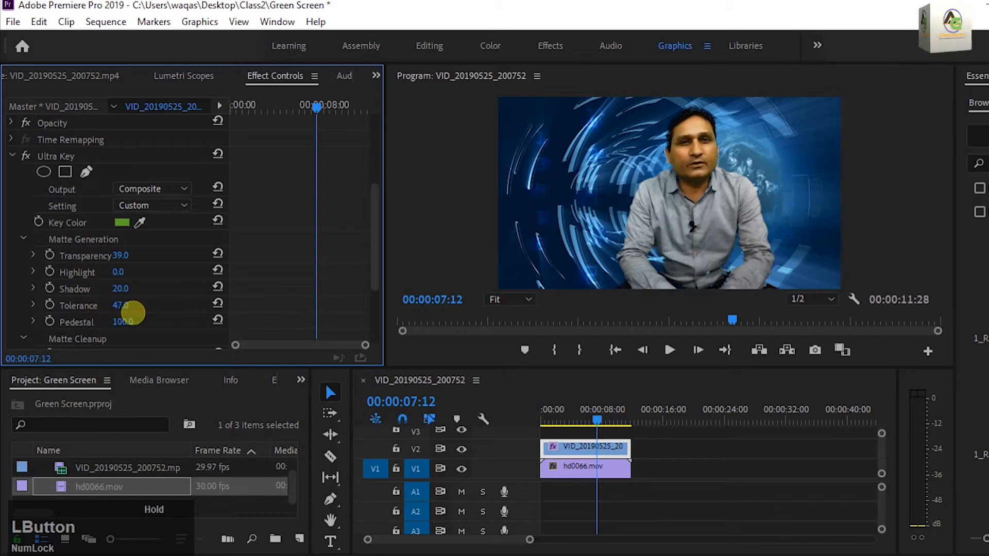
mouse_move(129, 313)
mouse_down()
mouse_move(101, 315)
mouse_move(115, 314)
mouse_up()
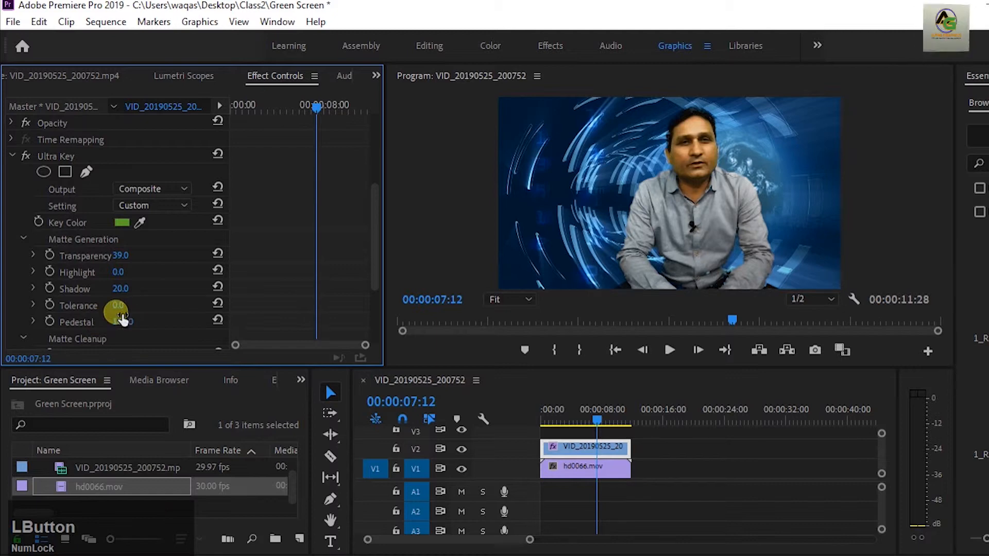
- Set Ultra Key's Matte Cleanup to Choke 9, Soften 38, Contrast 47 and Mid Point 71
scroll(147, 306, down, 1)
scroll(147, 306, down, 2)
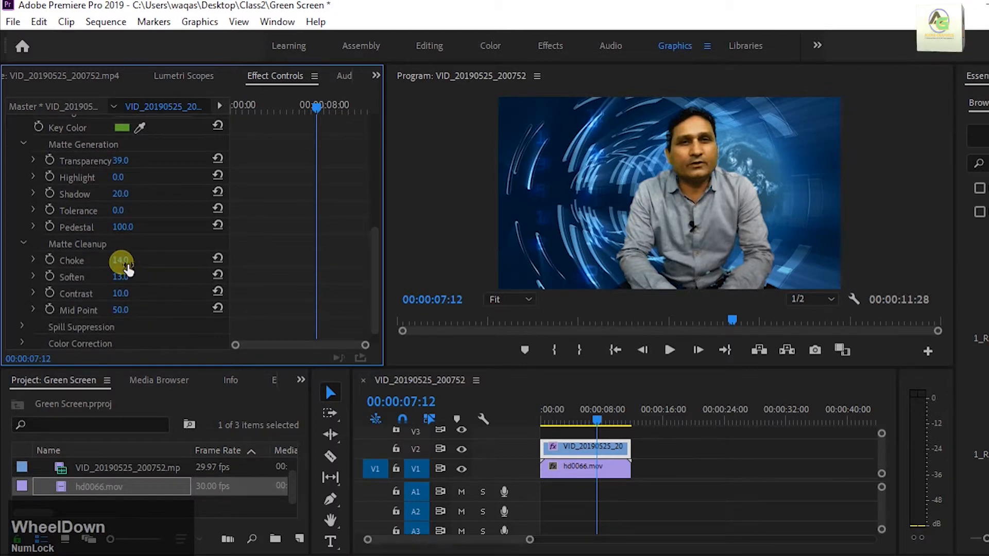
drag(128, 268, 124, 268)
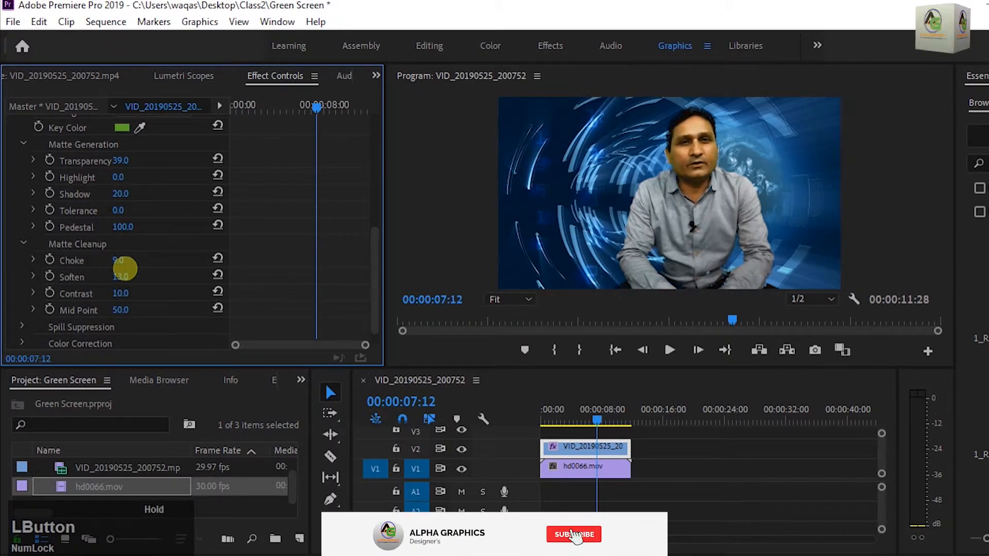
drag(129, 277, 136, 296)
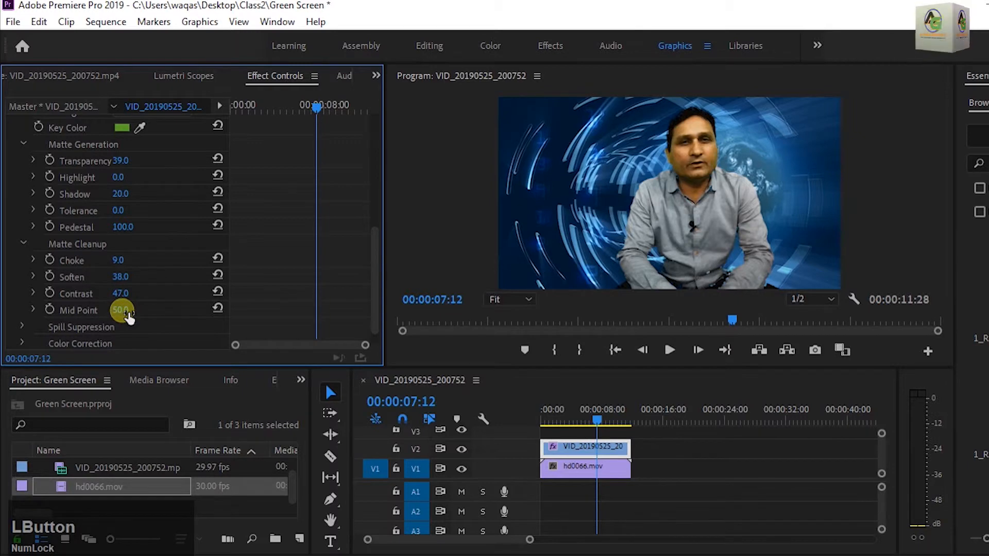
drag(126, 312, 139, 308)
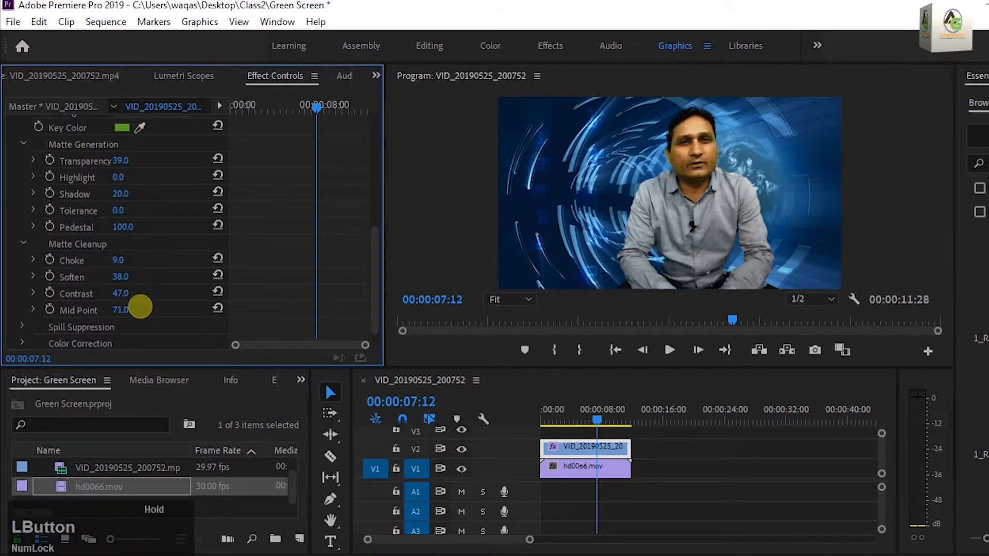
- Play the composite again from about two seconds into the sequence to check the key edges
click(659, 496)
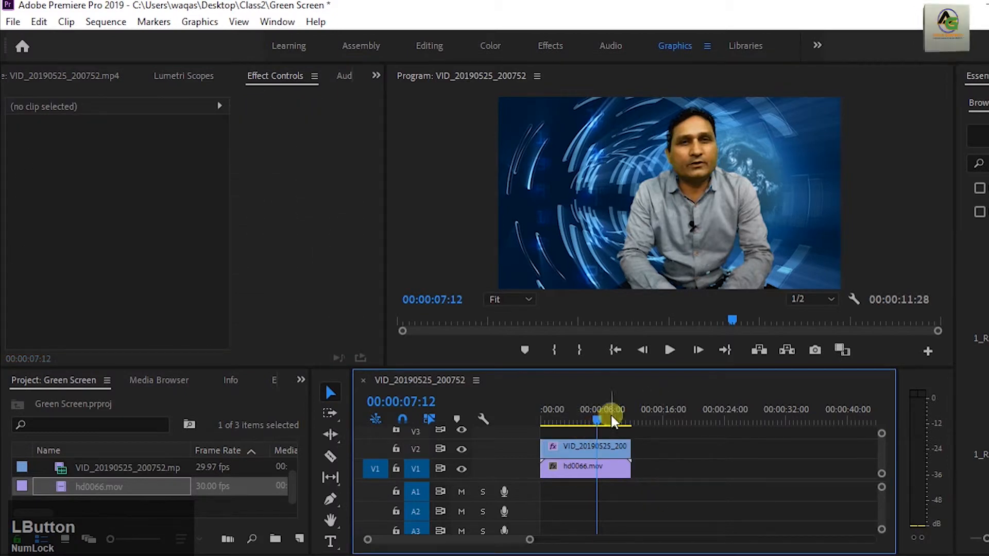
drag(601, 427, 556, 420)
key(space)
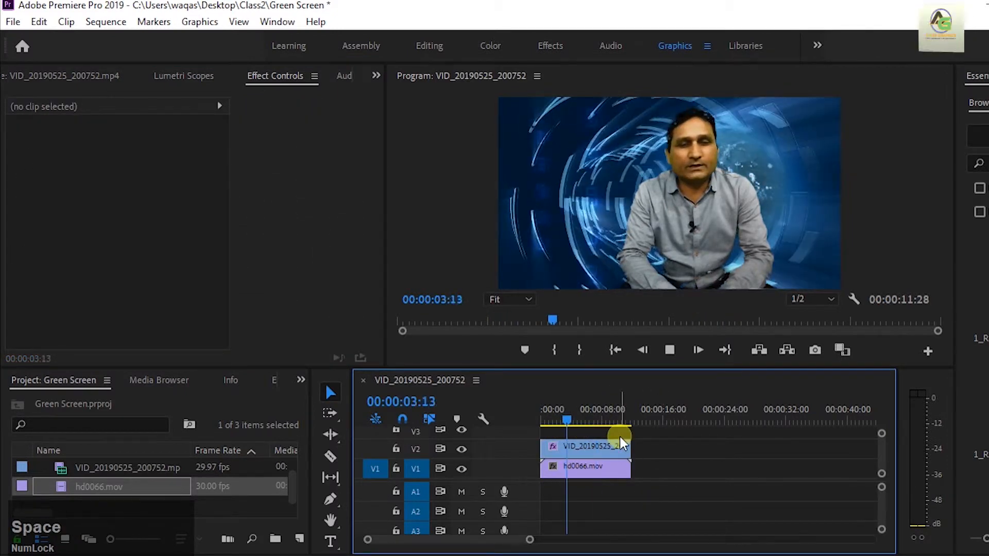
key(space)
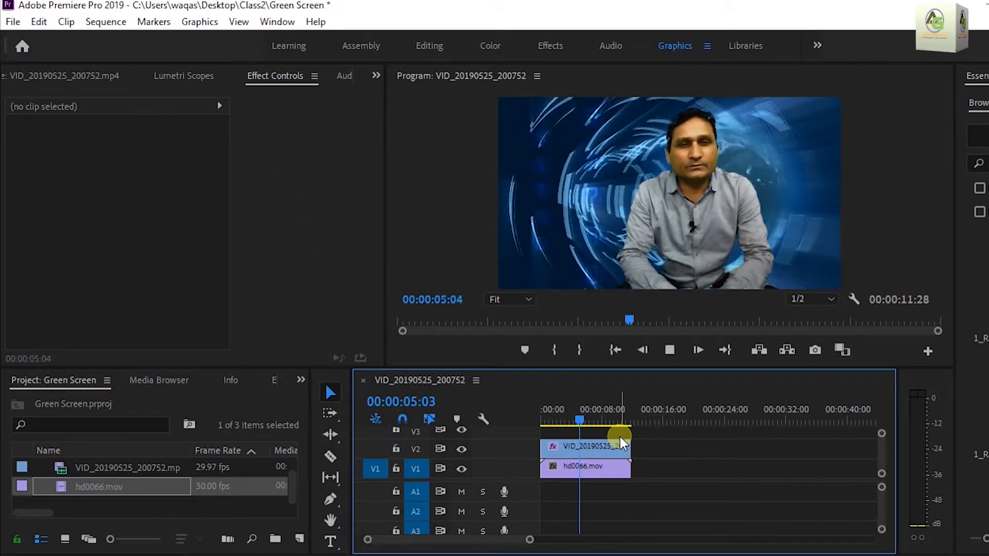
- Refine the keyed clip's Matte Generation with Transparency 30, Shadow 0 and Tolerance 53
click(605, 452)
mouse_move(126, 319)
mouse_down()
mouse_move(126, 310)
mouse_move(107, 312)
mouse_move(157, 319)
mouse_move(115, 315)
mouse_move(133, 309)
mouse_move(118, 312)
mouse_move(127, 311)
mouse_move(123, 281)
mouse_up()
click(433, 346)
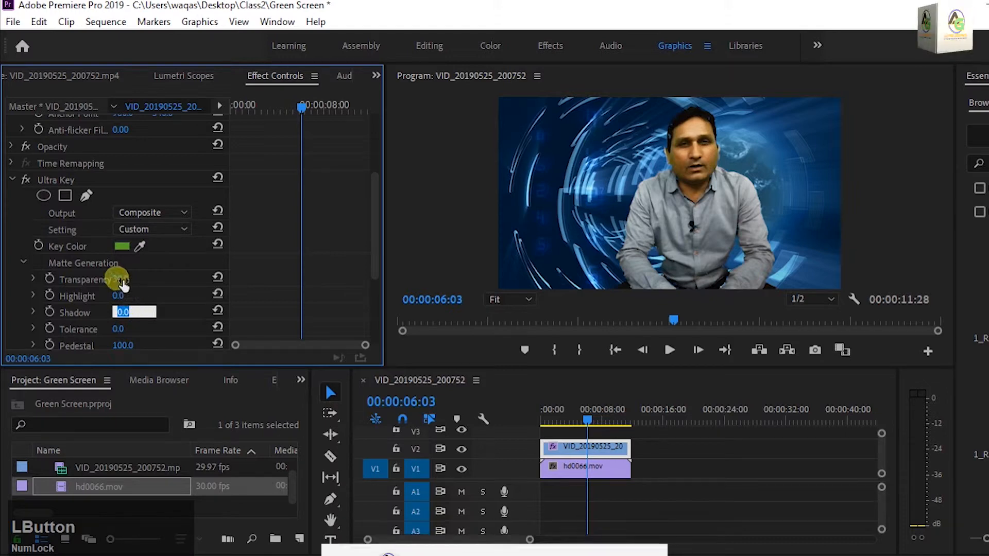
click(434, 350)
scroll(161, 309, down, 3)
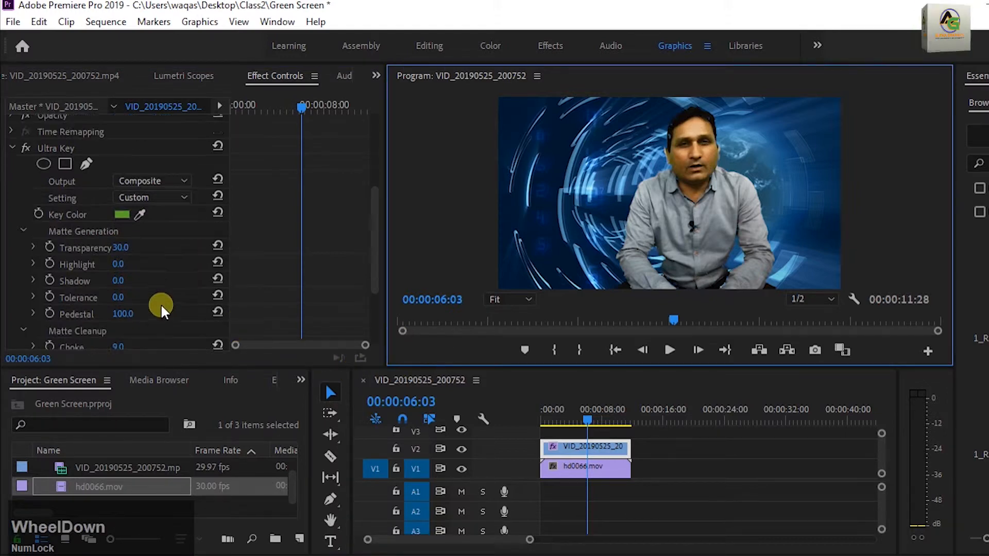
drag(121, 282, 161, 281)
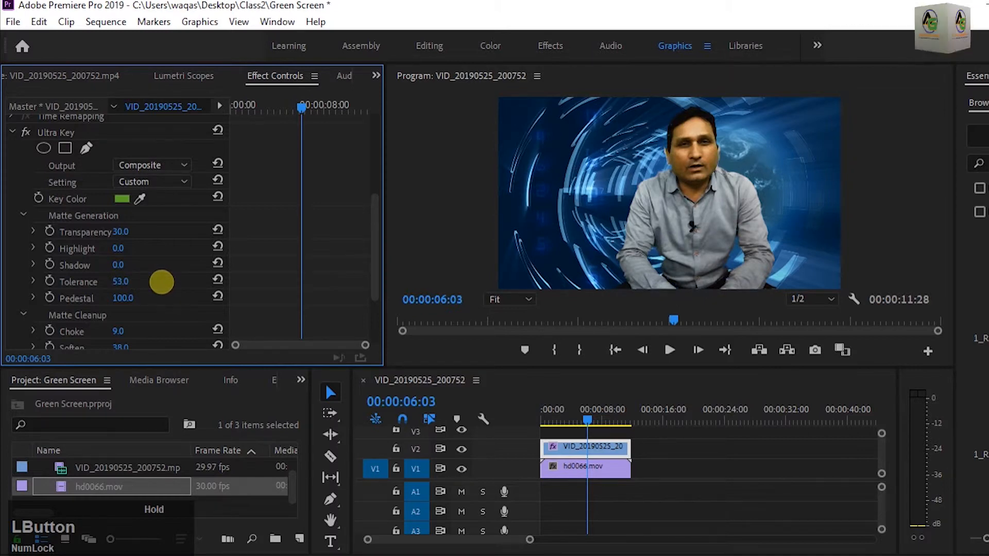
- Refine Ultra Key's Matte Cleanup with Choke 38, Soften 25 and Mid Point 67
scroll(163, 299, down, 3)
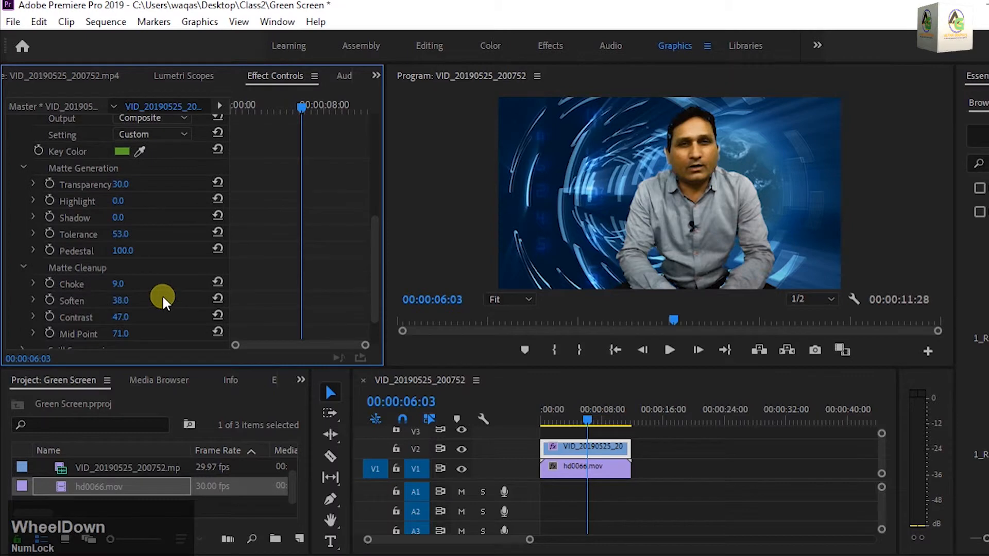
click(122, 285)
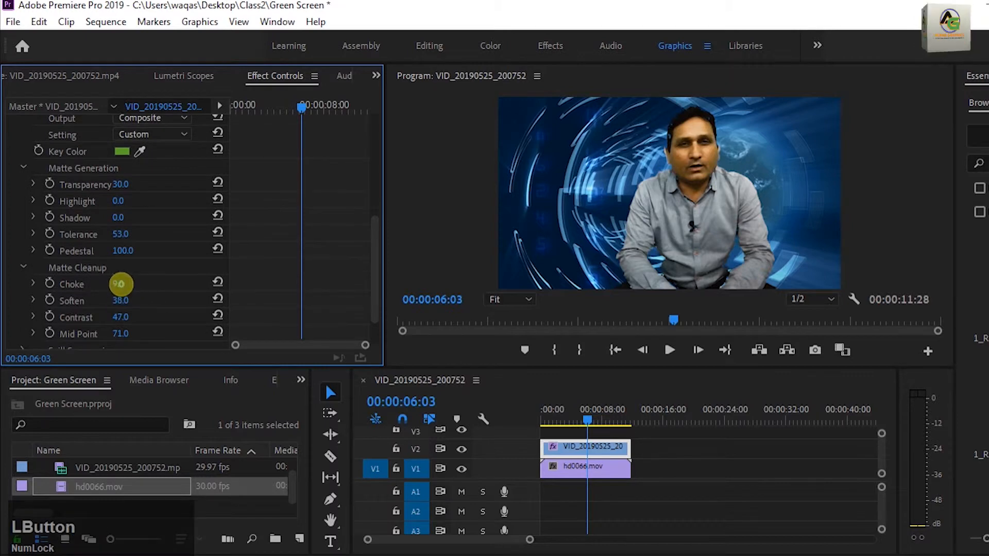
drag(127, 284, 137, 288)
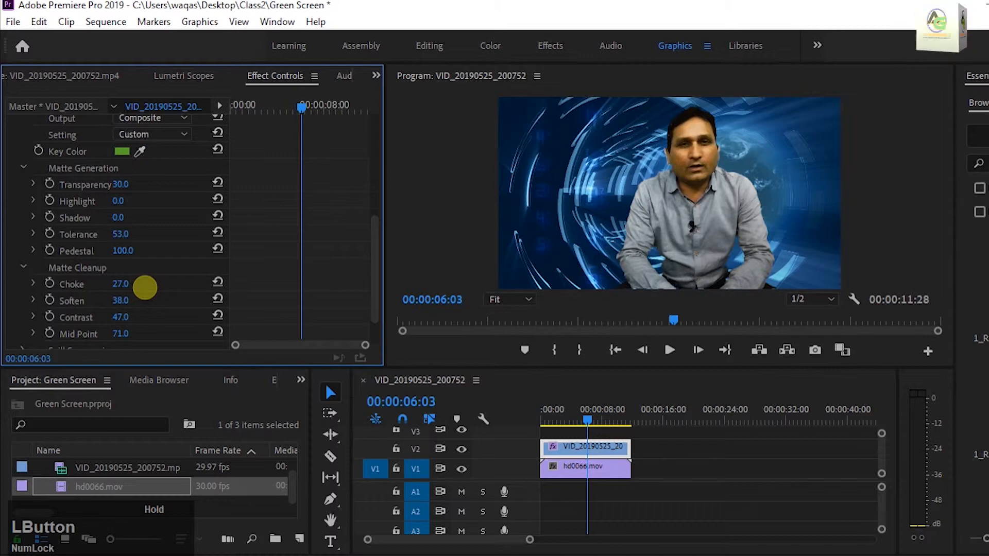
drag(148, 287, 151, 288)
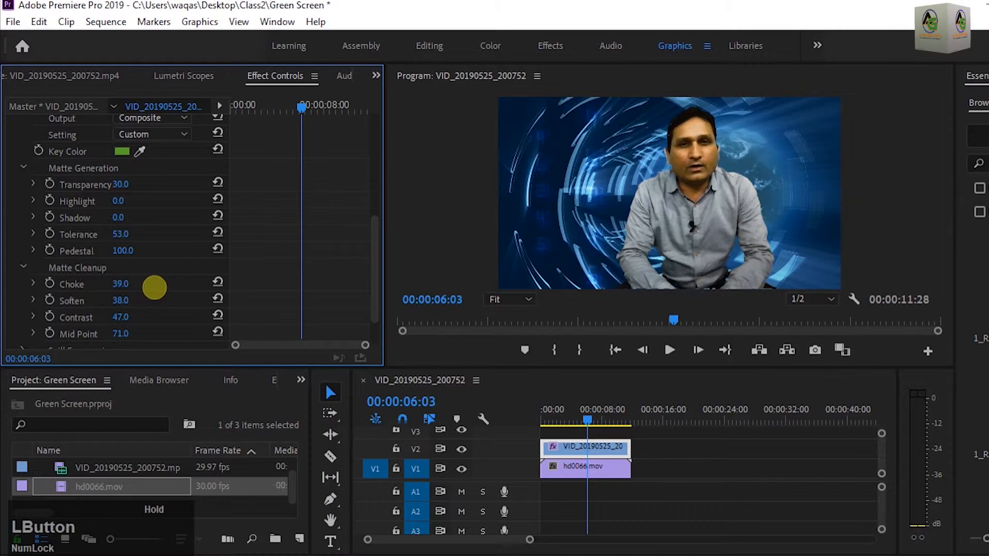
drag(154, 287, 145, 289)
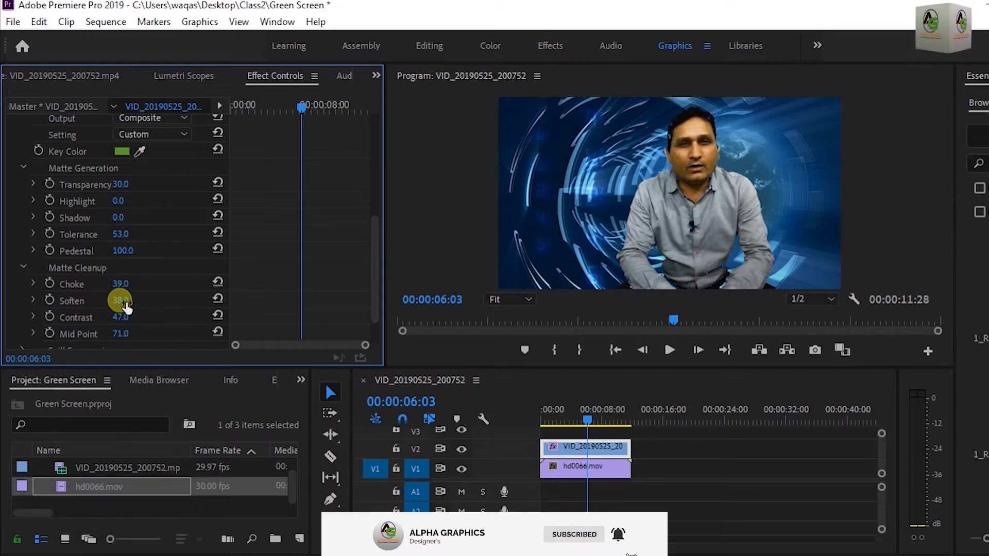
drag(124, 302, 132, 331)
click(133, 332)
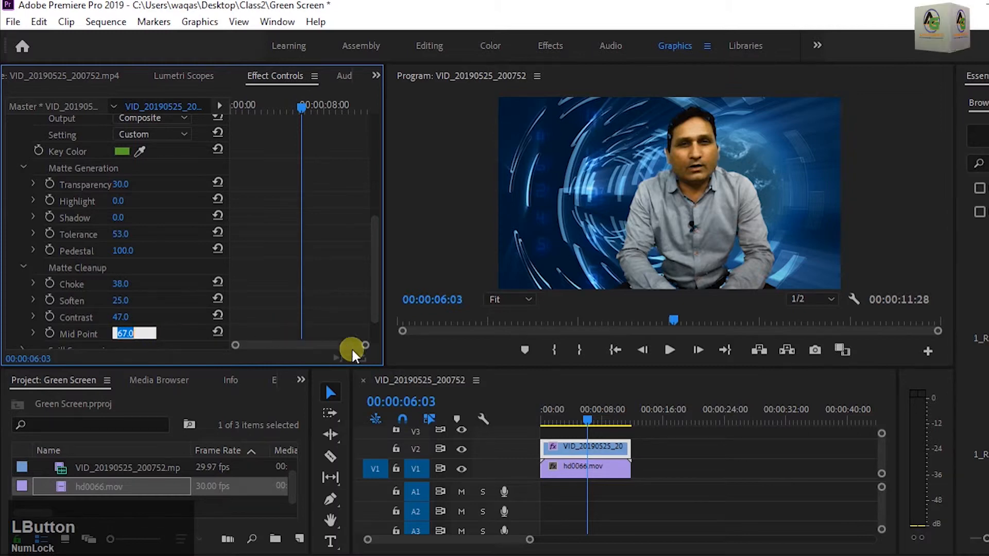
- Refine Ultra Key's Matte Cleanup with Choke 61, Soften 14, Contrast 100 and Mid Point 74
click(425, 352)
mouse_move(120, 316)
mouse_down()
mouse_move(106, 322)
mouse_move(132, 327)
mouse_up()
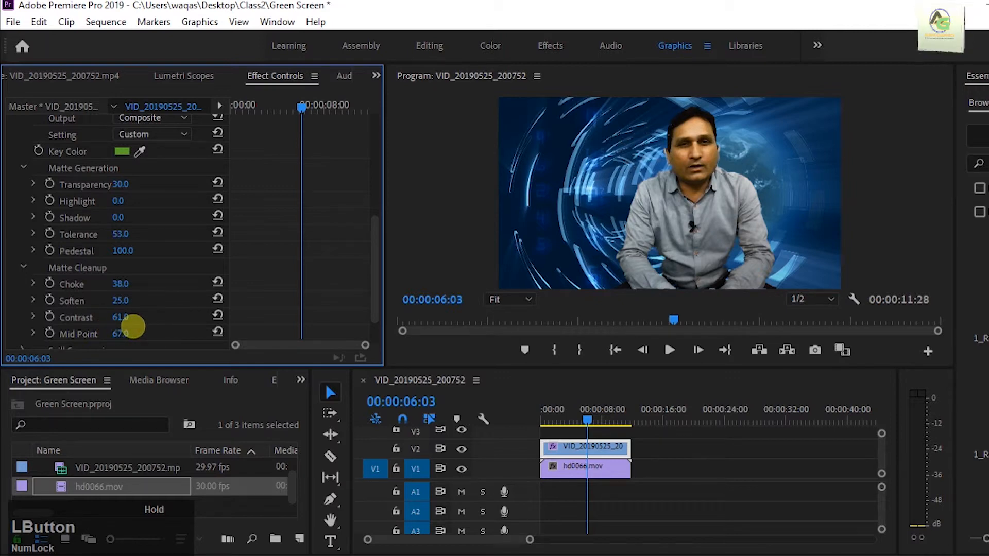
drag(133, 326, 136, 326)
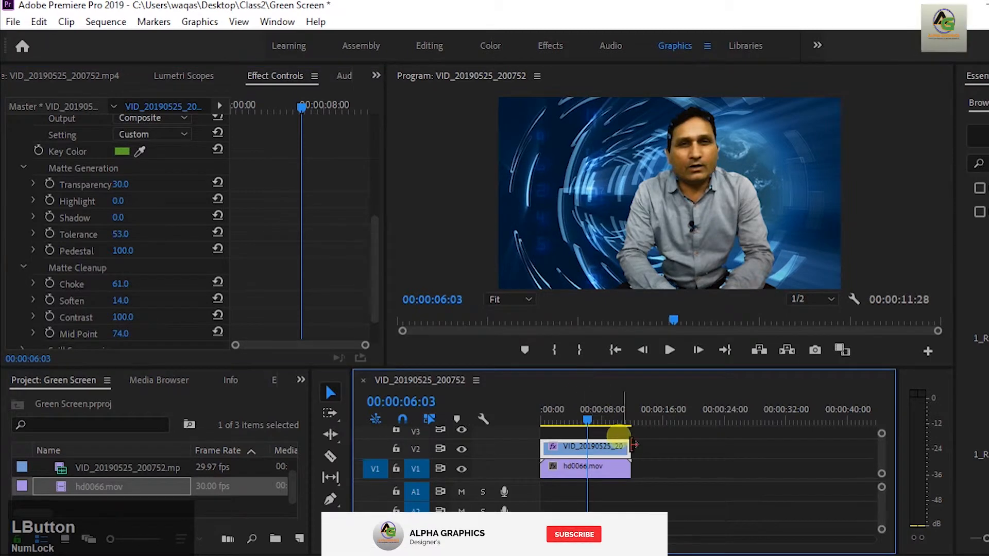
- Deselect the keyed clip and play the composite from about two seconds into the sequence
click(666, 466)
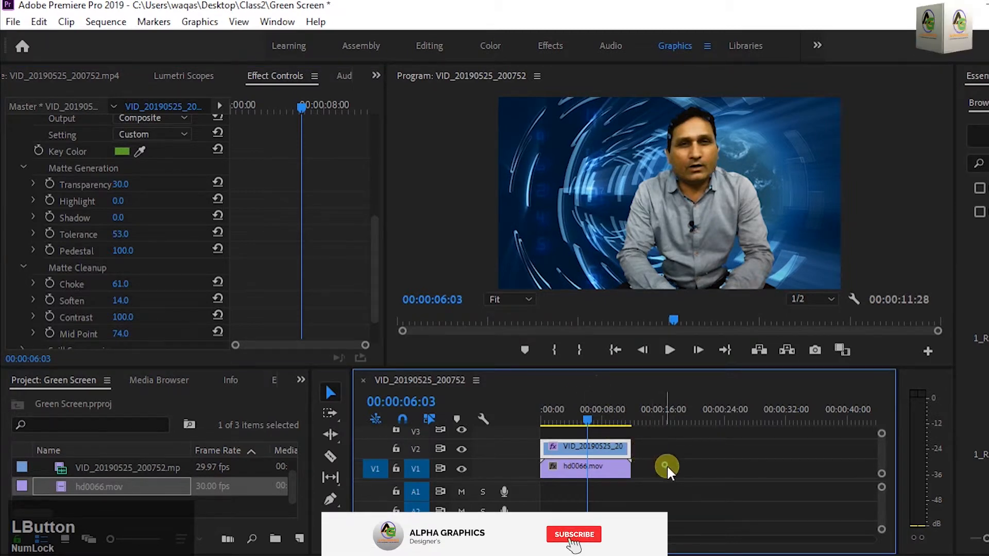
click(557, 409)
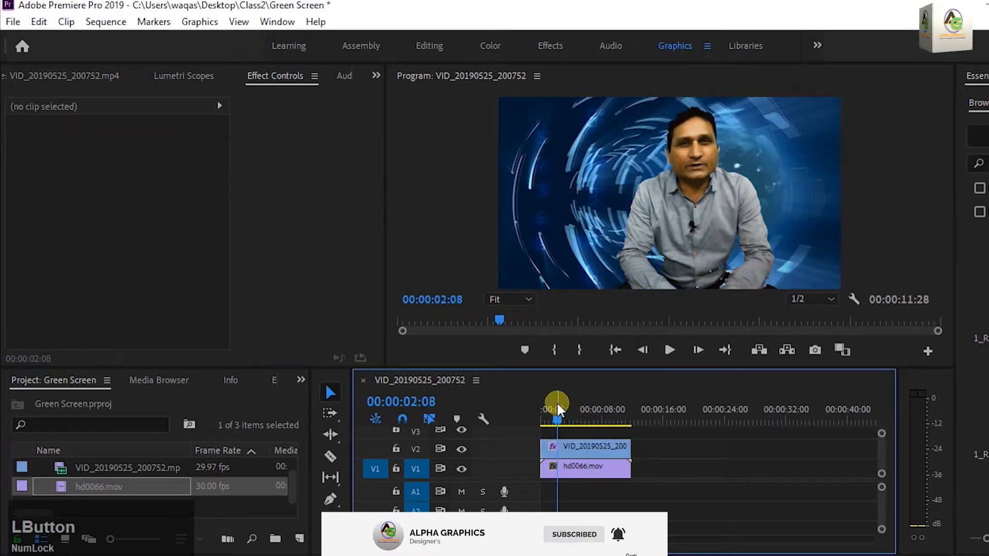
key(space)
key(space)
- Enlarge the Program monitor, continue playback to inspect the key edges, and restore the normal layout
click(449, 235)
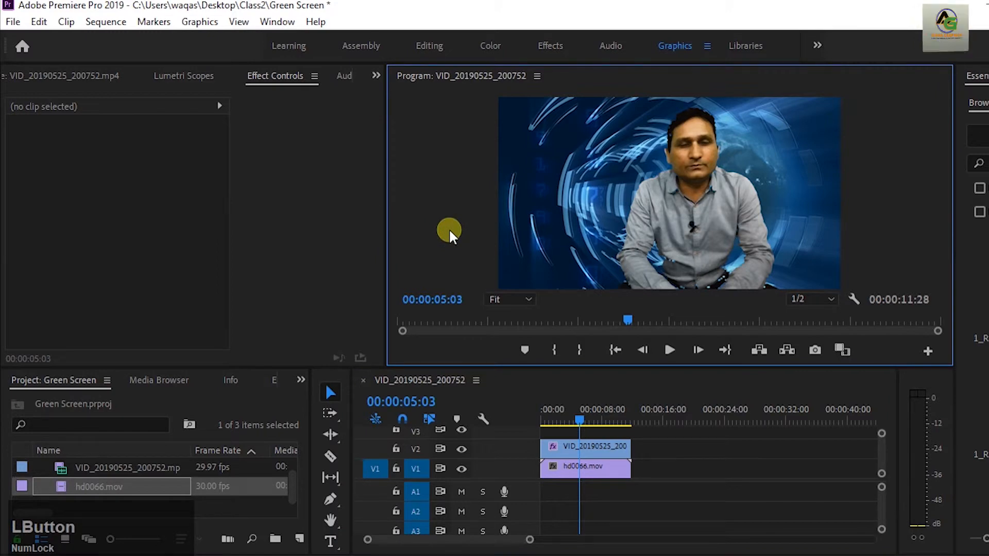
key(grave)
key(space)
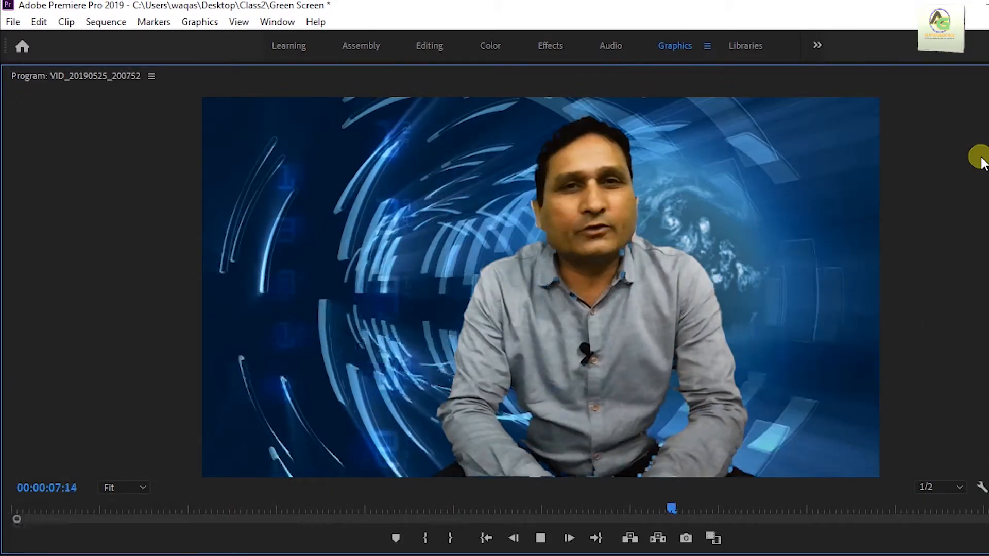
key(space)
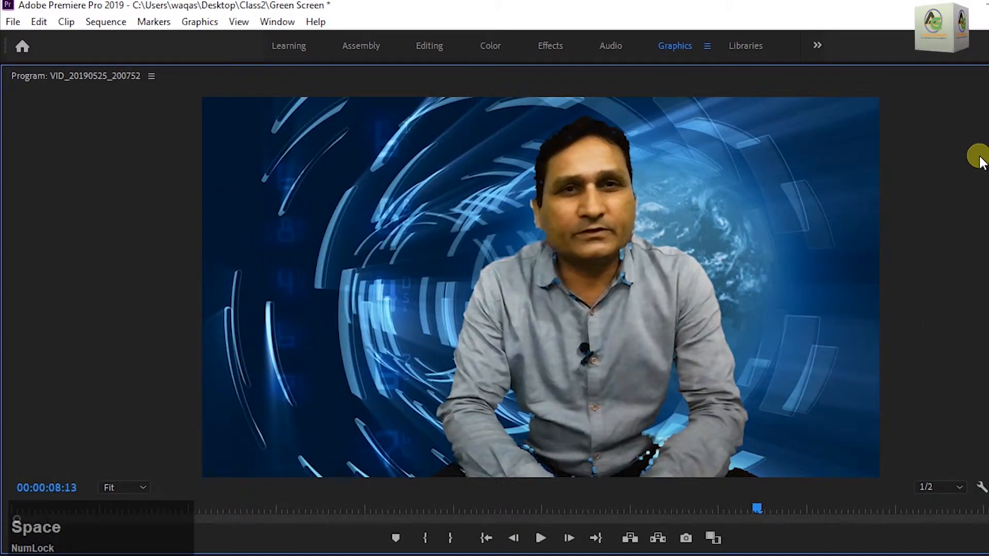
key(Tab)
key(grave)
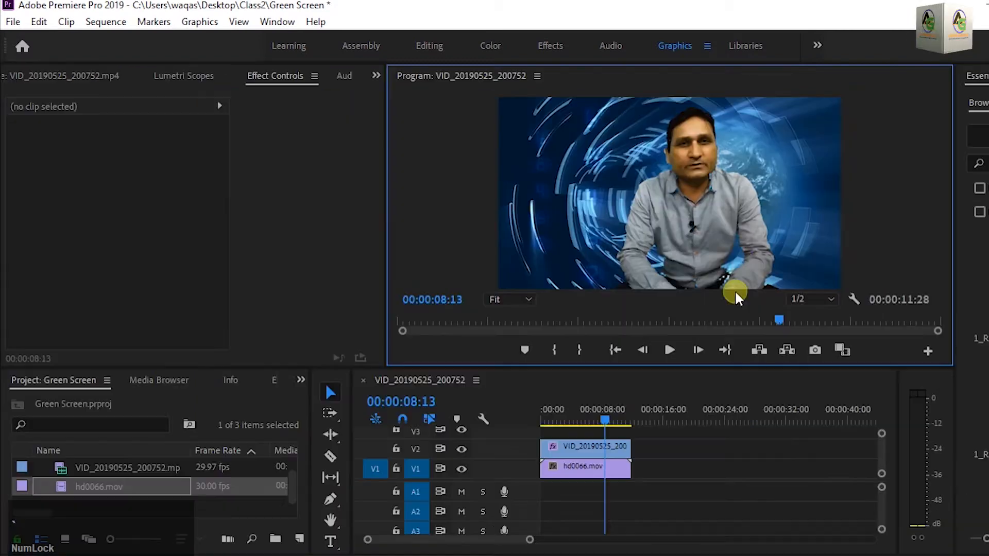
click(585, 446)
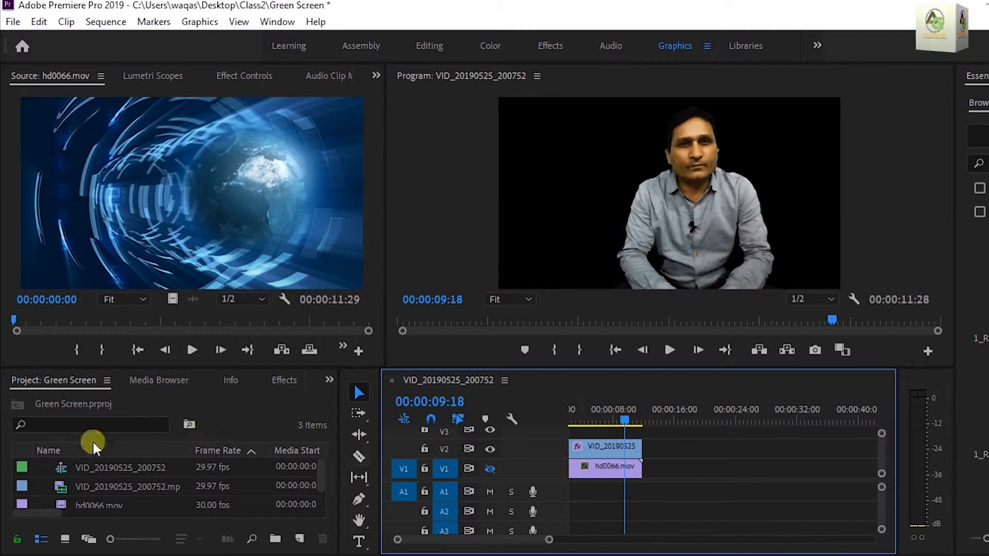
- Import the Fly - 14100 clip from the Video folder and place it on V2 directly after the first keyed clip
scroll(128, 491, down, 1)
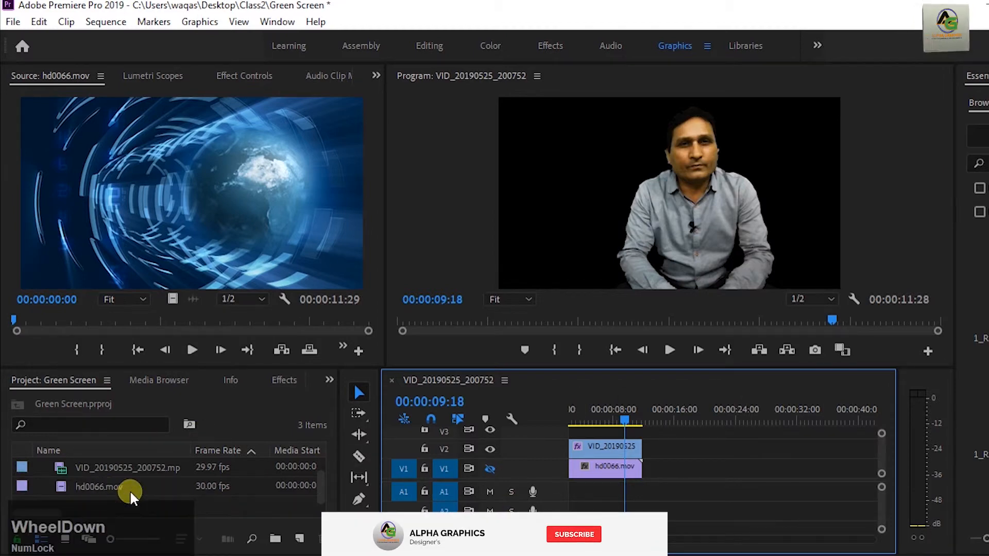
double_click(223, 505)
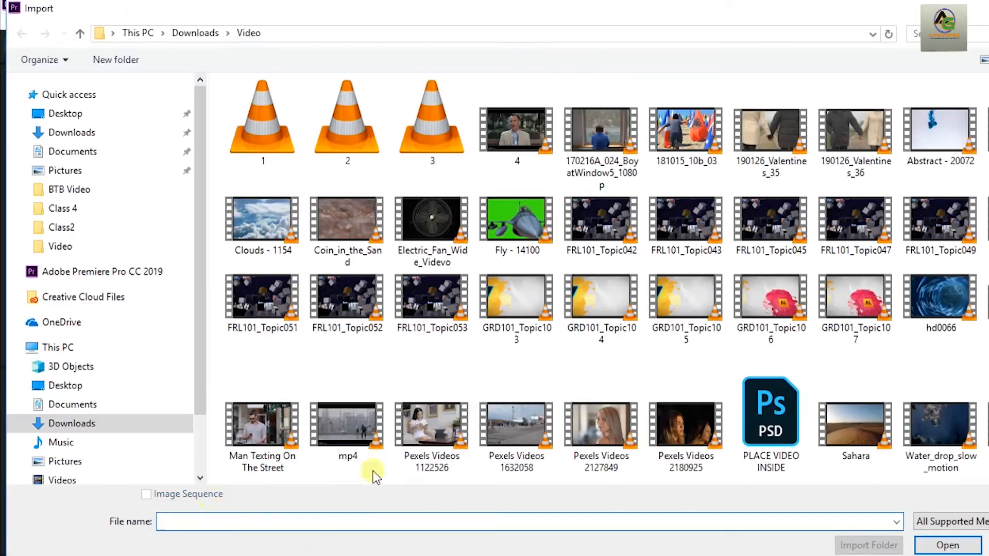
click(512, 222)
double_click(511, 221)
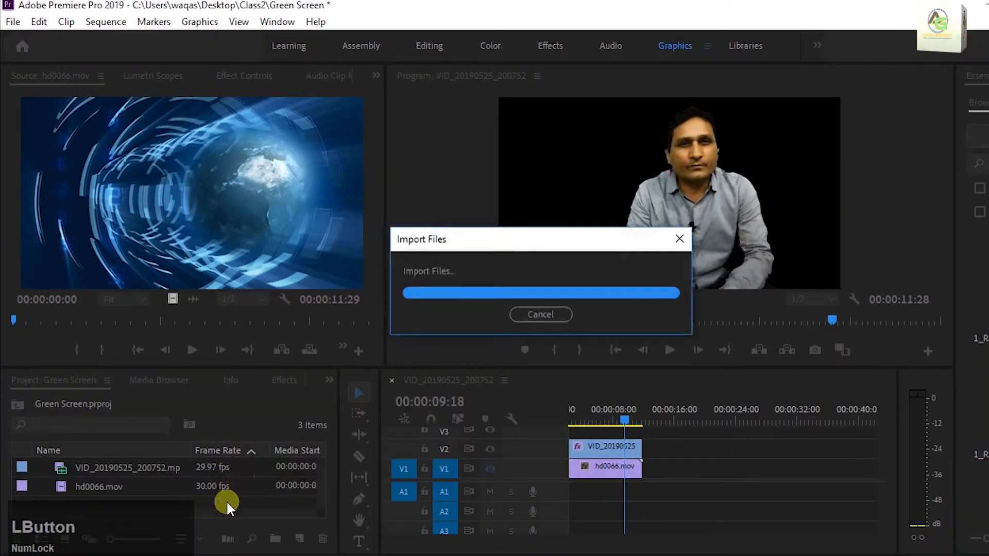
click(62, 466)
drag(67, 471, 657, 460)
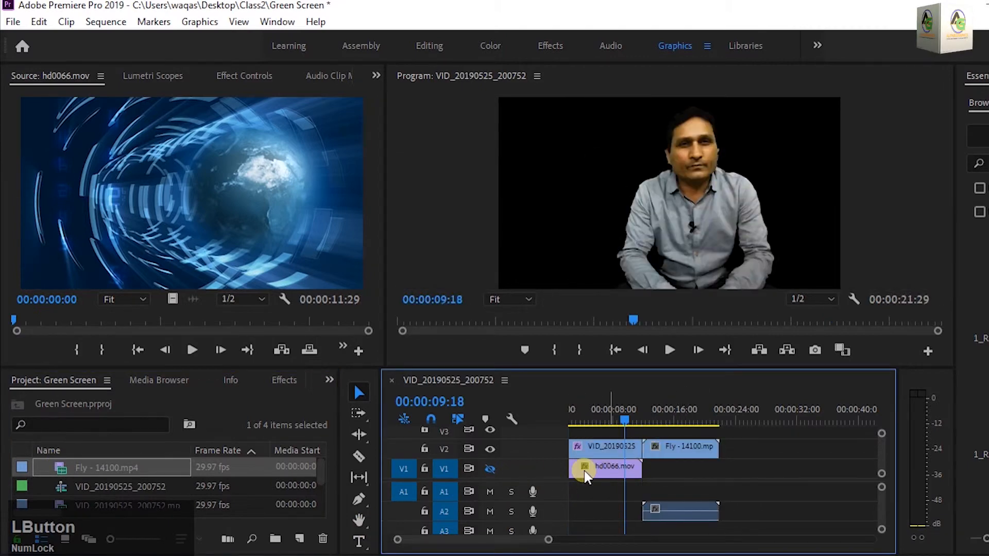
- Resize the Fly - 14100.mp4 clip in the sequence to match the frame size
drag(618, 418, 652, 429)
right_click(671, 452)
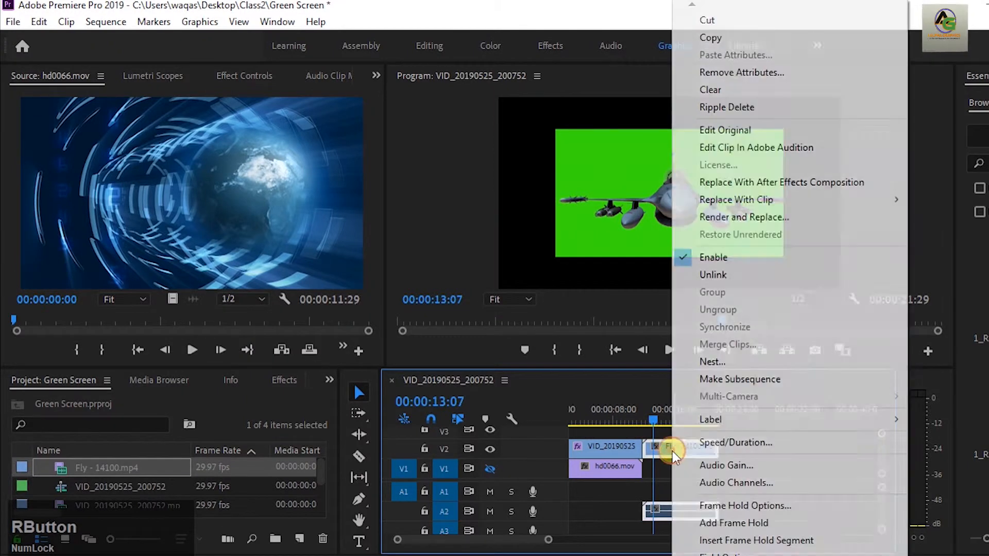
click(718, 526)
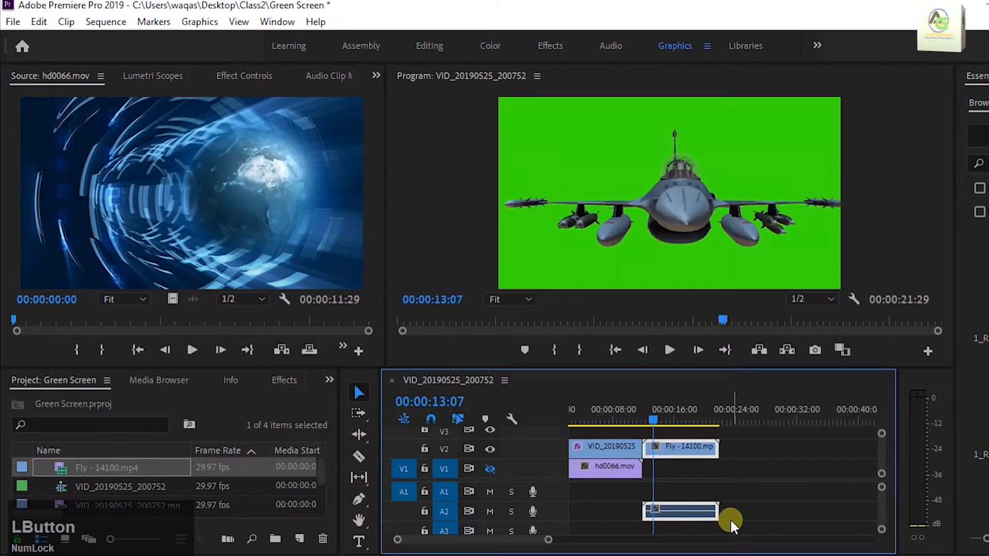
click(728, 486)
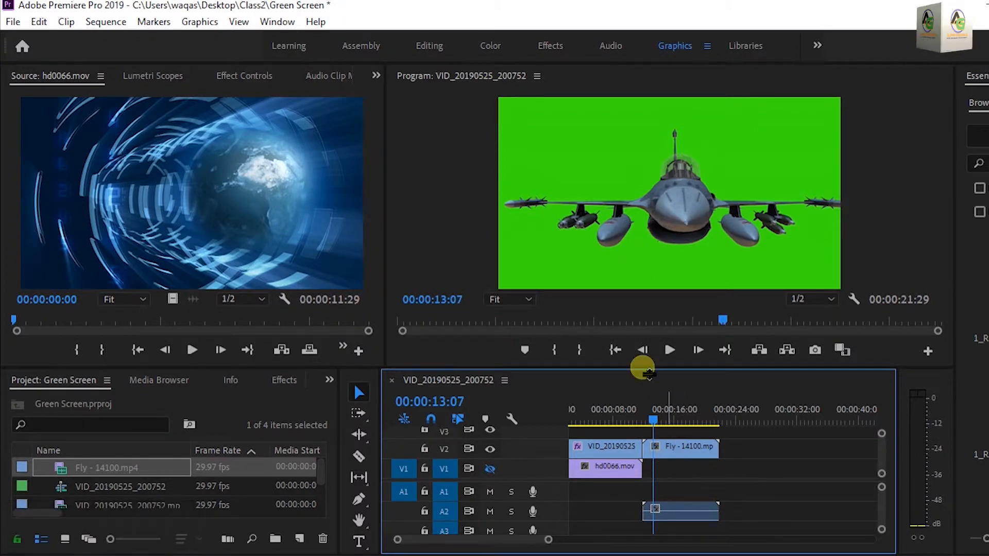
- Play through the Fly - 14100.mp4 clip and return the playhead to near its start
click(668, 351)
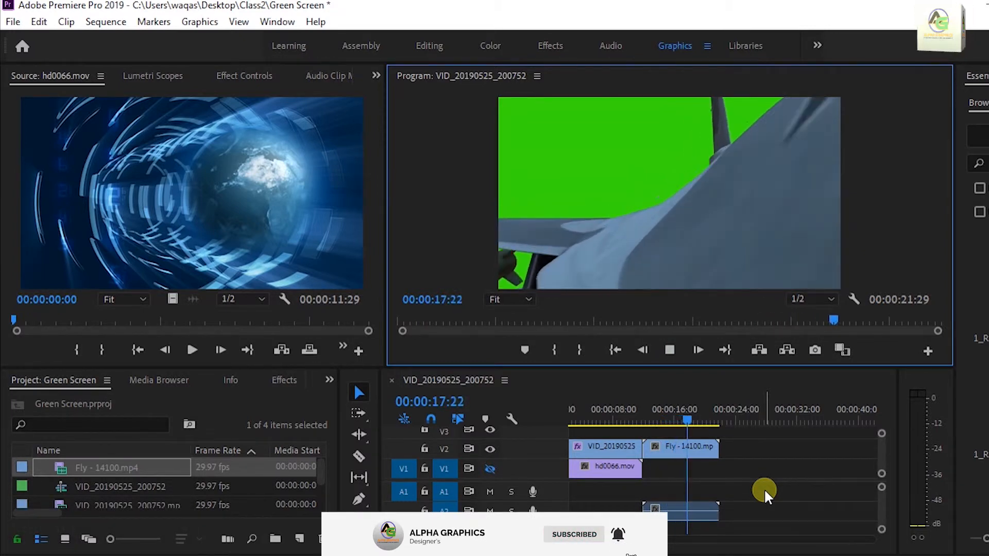
key(space)
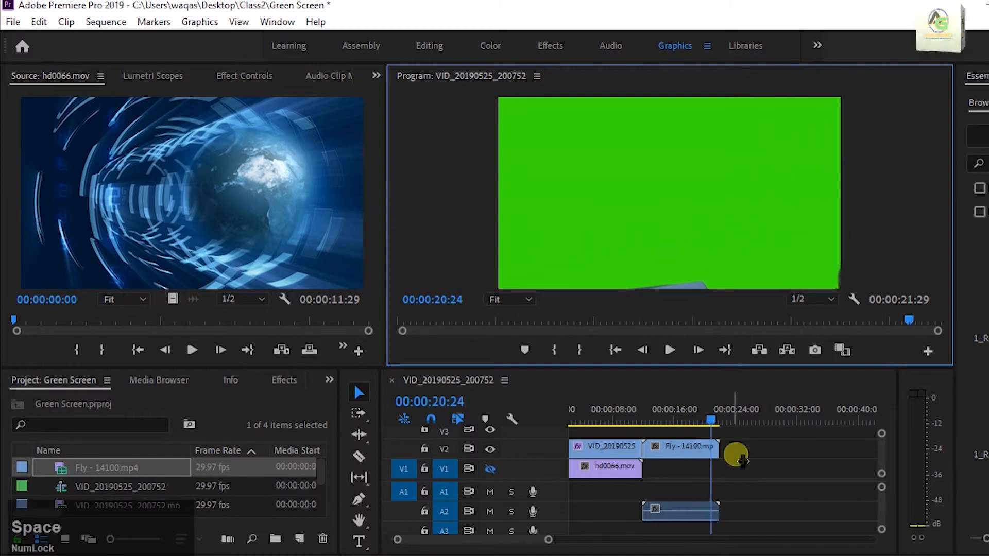
drag(707, 418, 644, 437)
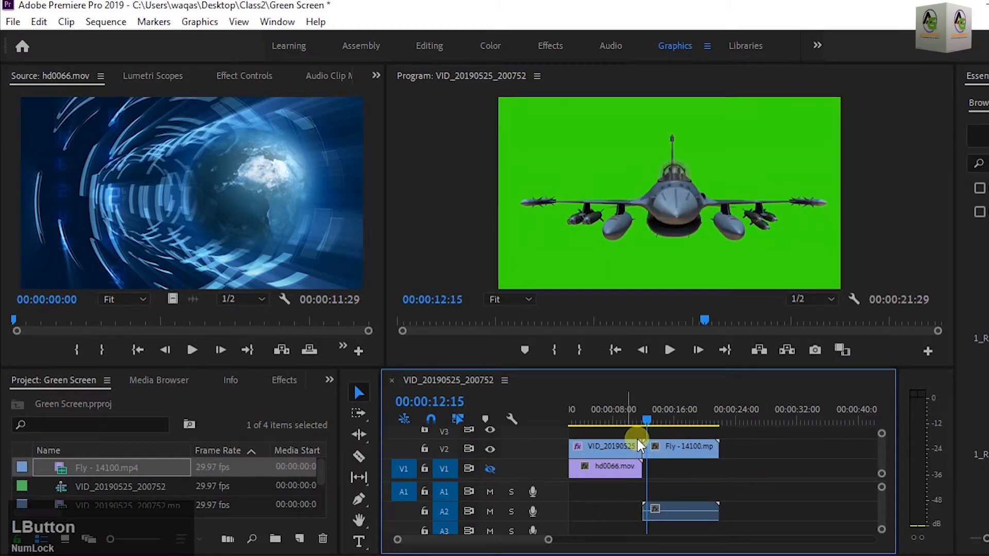
- Apply the Ultra Key effect to the Fly - 14100.mp4 clip on V2
click(328, 380)
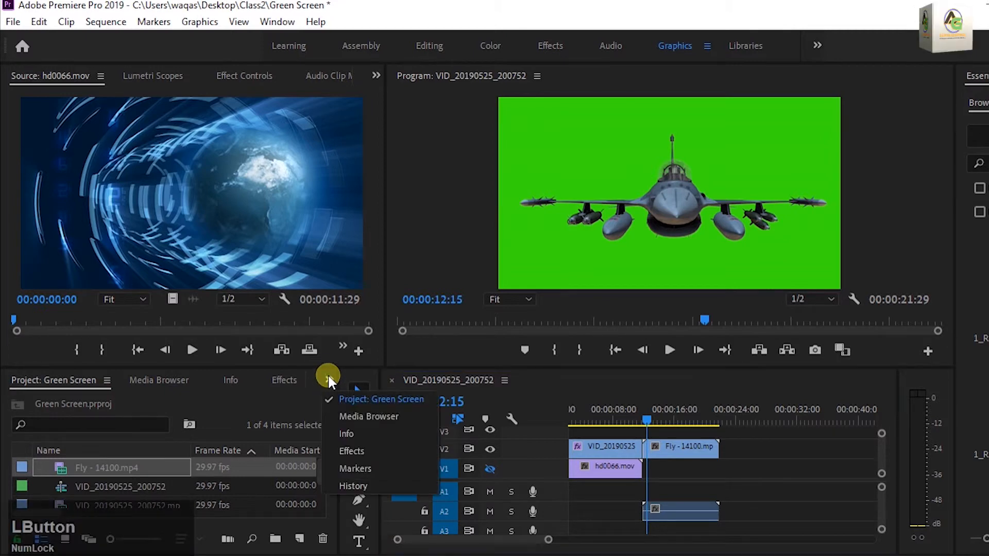
click(363, 452)
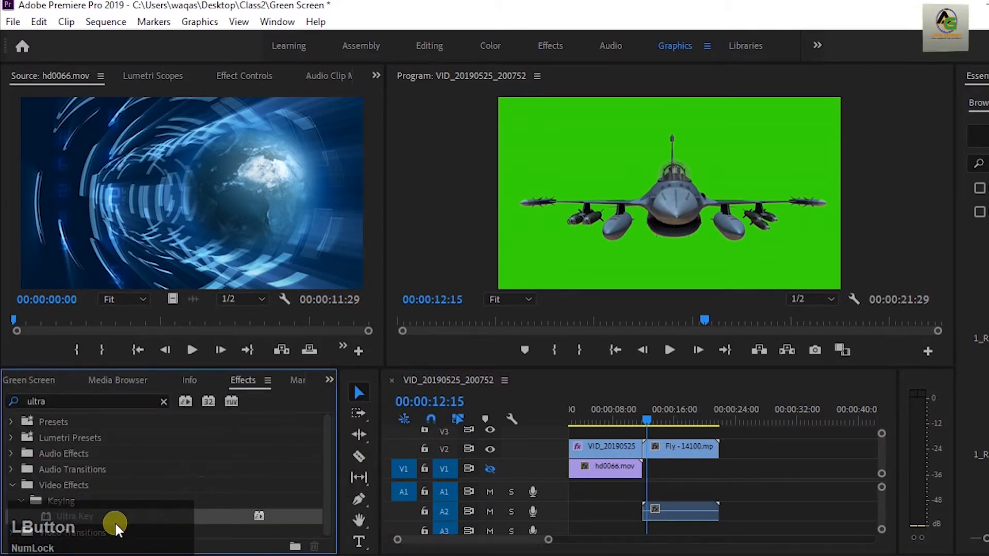
drag(108, 517, 692, 456)
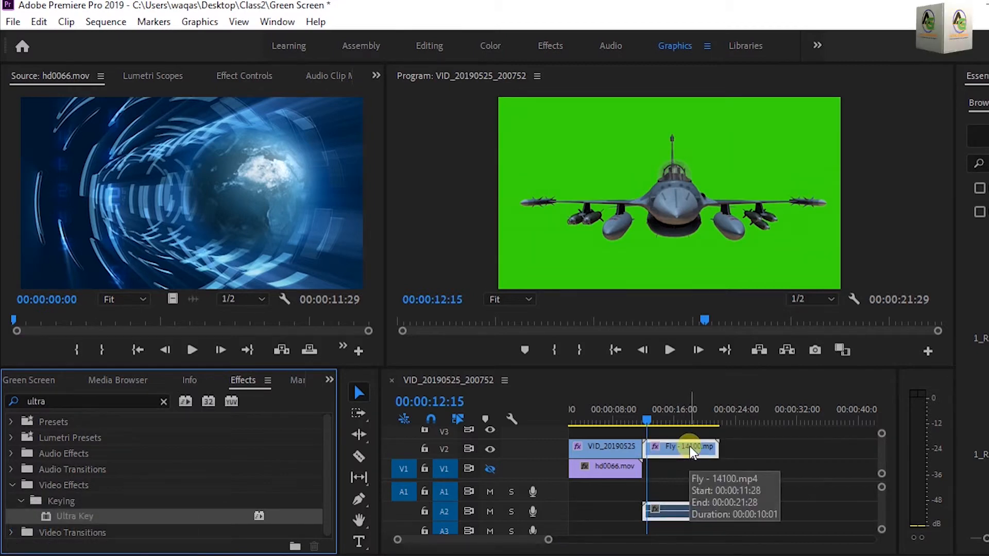
- Sample the green background beside the jet as Ultra Key's Key Color for the Fly - 14100.mp4 clip
click(372, 74)
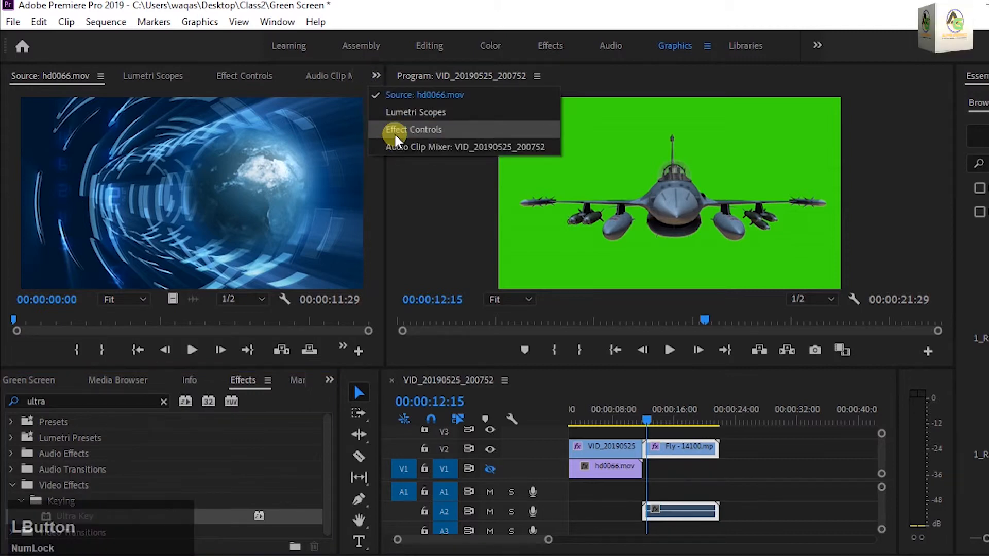
click(394, 132)
click(683, 471)
scroll(146, 306, down, 5)
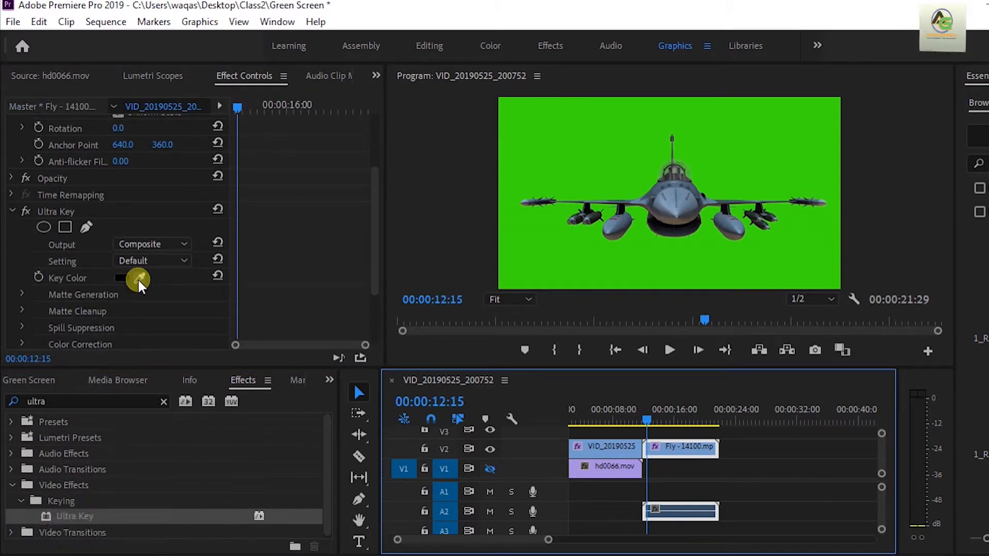
click(138, 280)
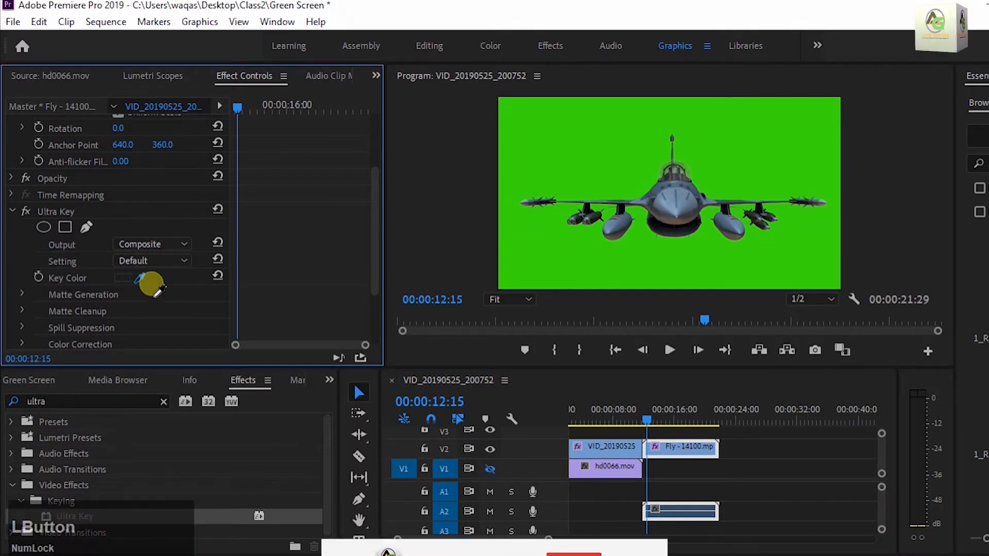
drag(154, 287, 607, 161)
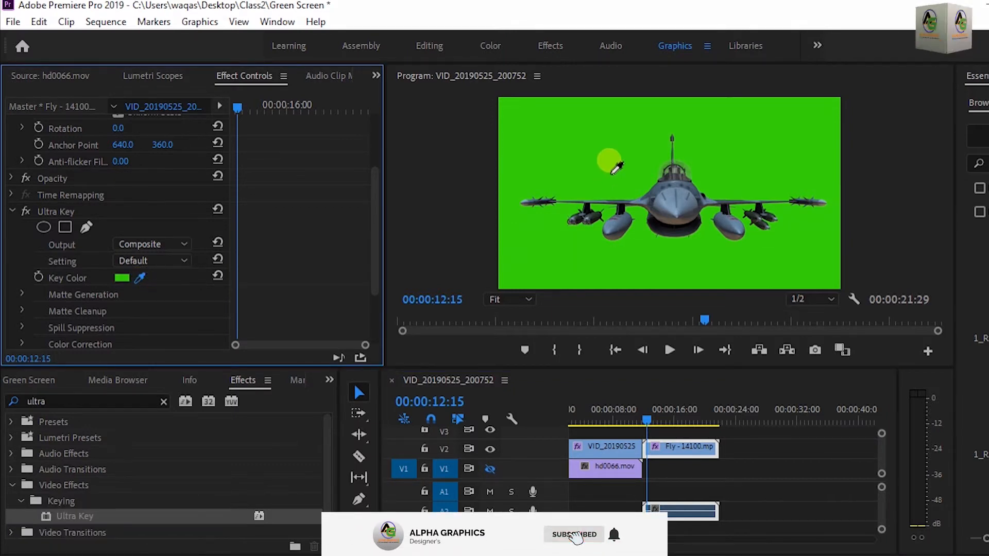
click(609, 162)
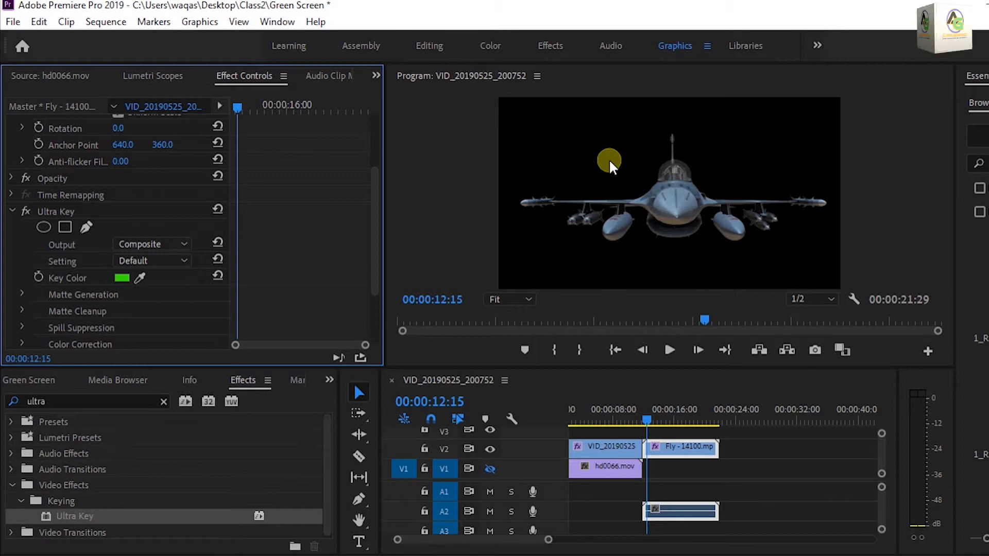
- Import the Clouds - 1154 clip from the Video folder and place it on V1 beneath the Fly - 14100.mp4 clip
click(325, 380)
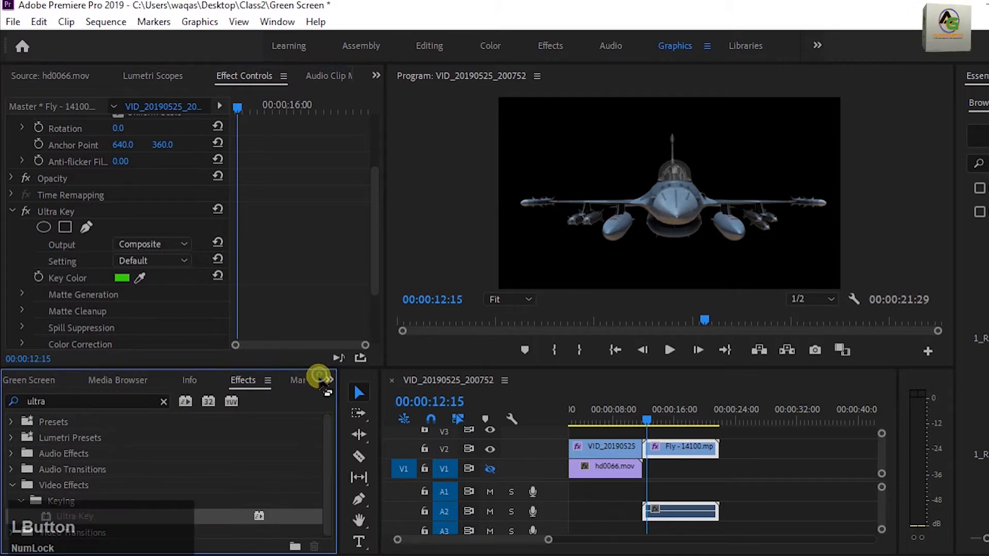
click(350, 402)
scroll(207, 508, down, 1)
click(207, 508)
click(208, 510)
click(229, 501)
double_click(229, 501)
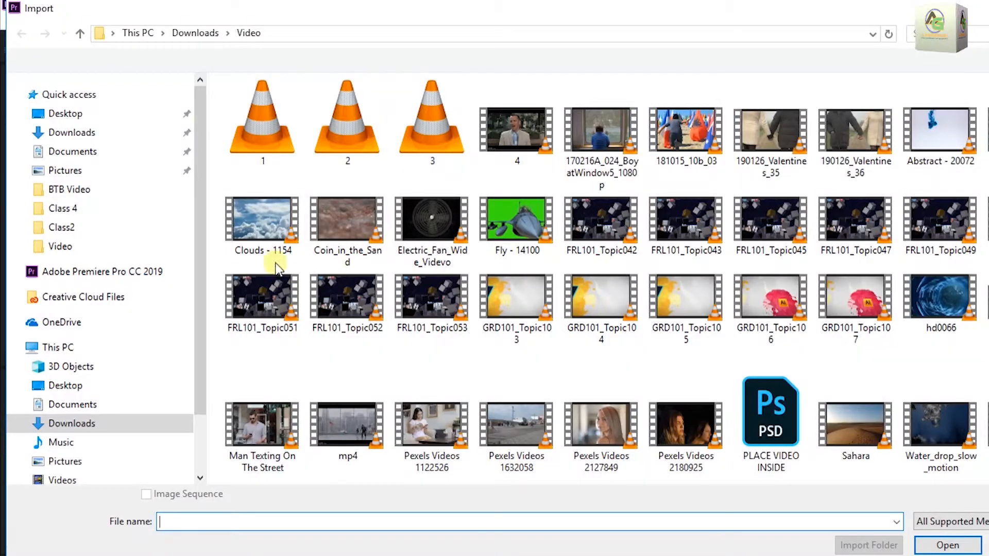
double_click(263, 224)
drag(60, 466, 645, 475)
- Trim the Clouds - 1154.mp4 clip to end with the Fly clip and turn V1's track output on
drag(516, 541, 534, 542)
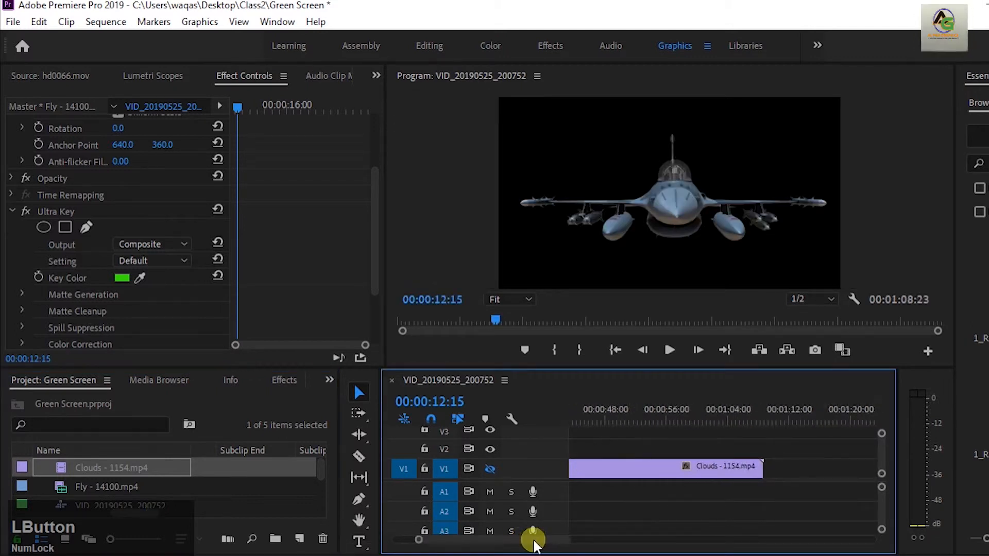
drag(762, 467, 582, 467)
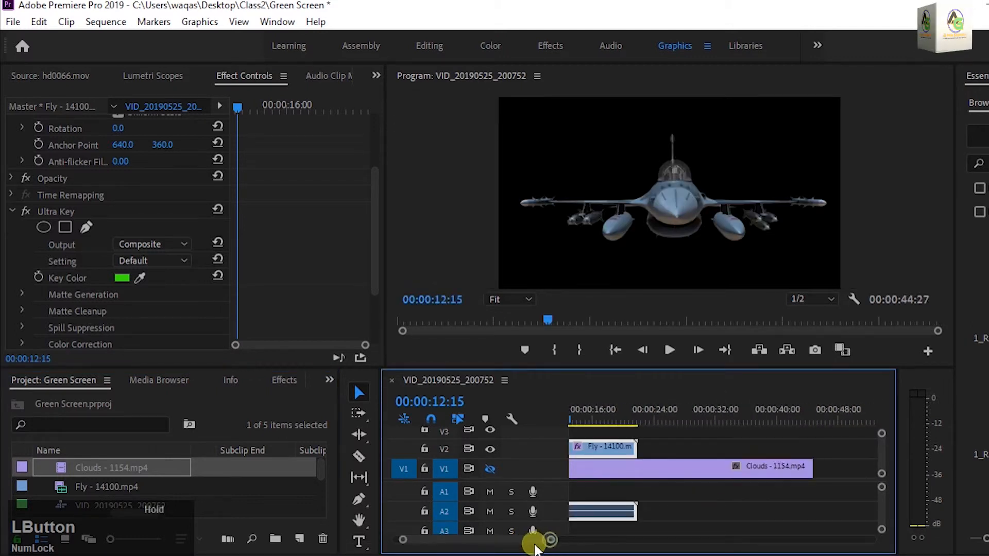
drag(534, 544, 535, 545)
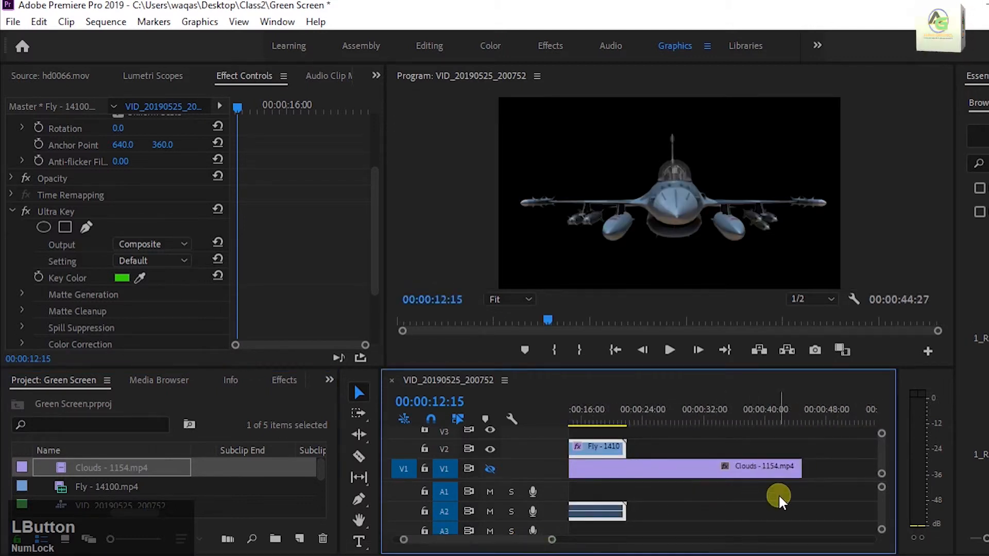
drag(800, 475, 732, 485)
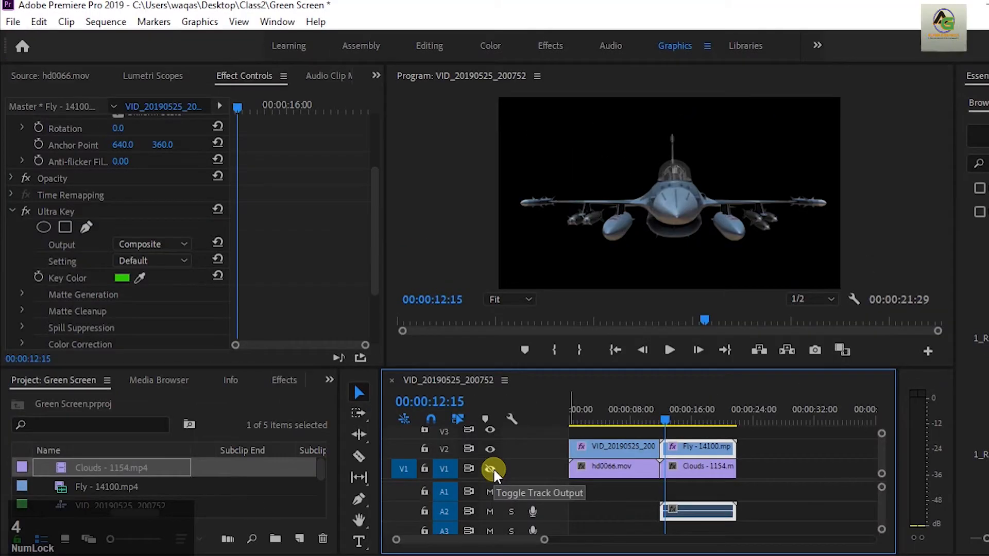
click(490, 469)
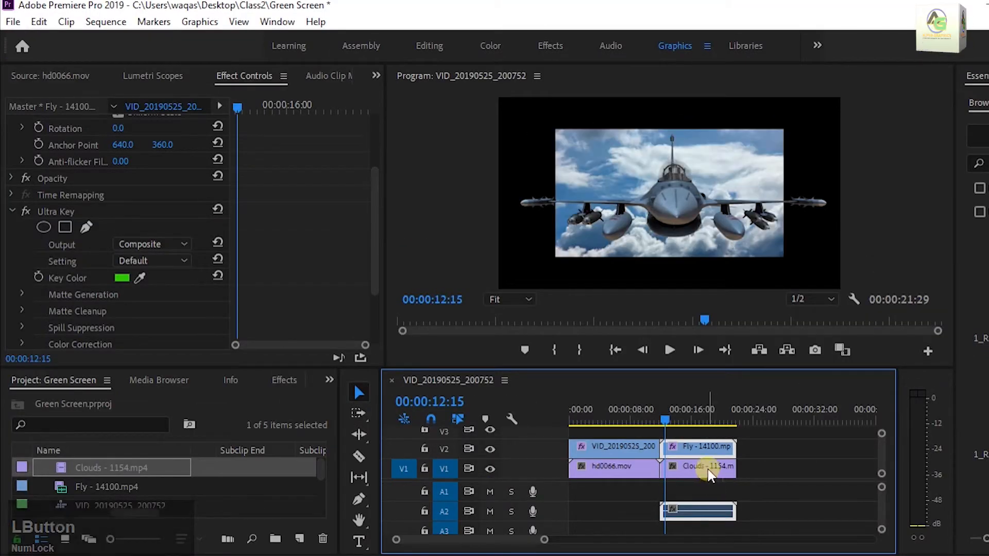
- Scale the Clouds - 1154.mp4 clip on V1 to the sequence's frame size so it fills the picture behind the jet
click(700, 468)
right_click(709, 471)
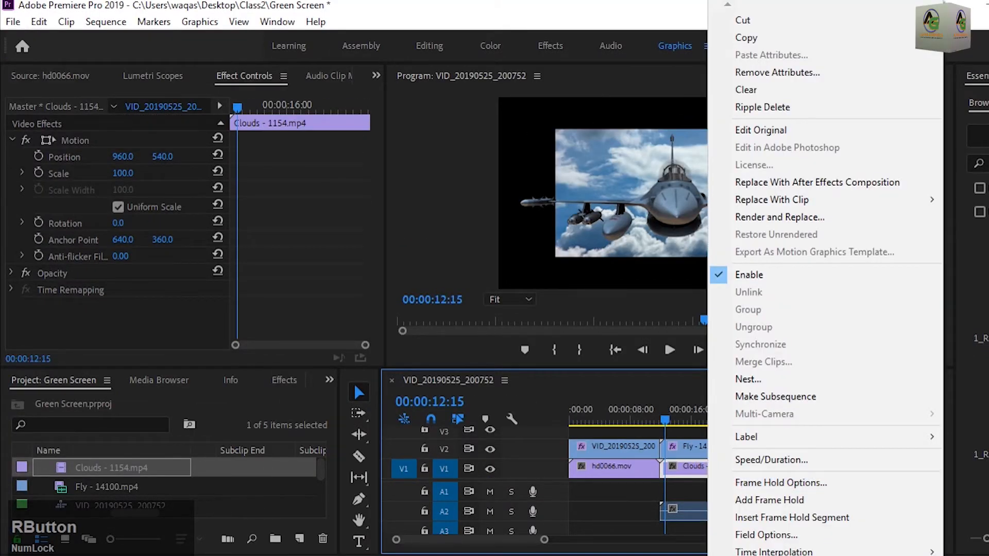
click(815, 509)
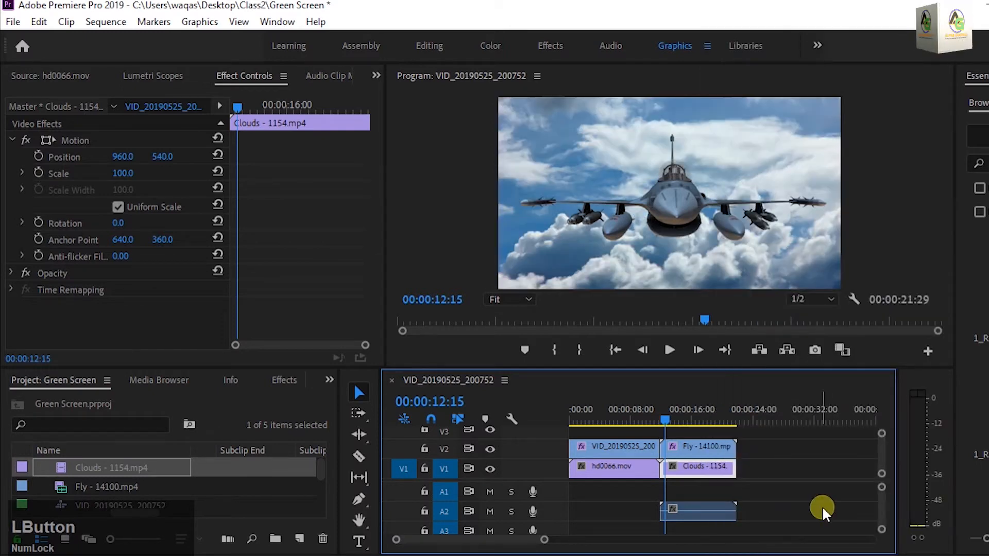
- Expand Ultra Key's Matte Generation group on the Fly - 14100.mp4 clip and examine its settings
drag(660, 412, 665, 412)
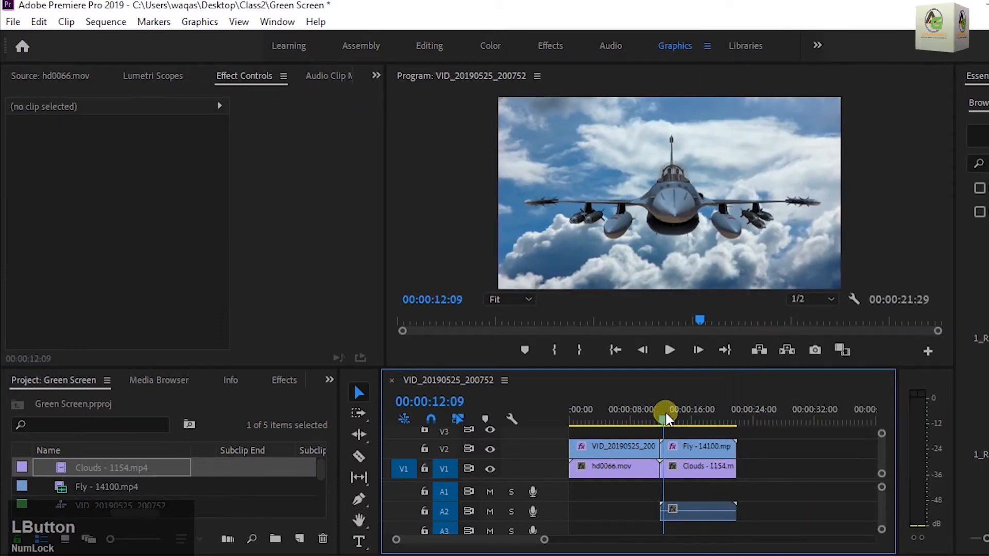
click(713, 449)
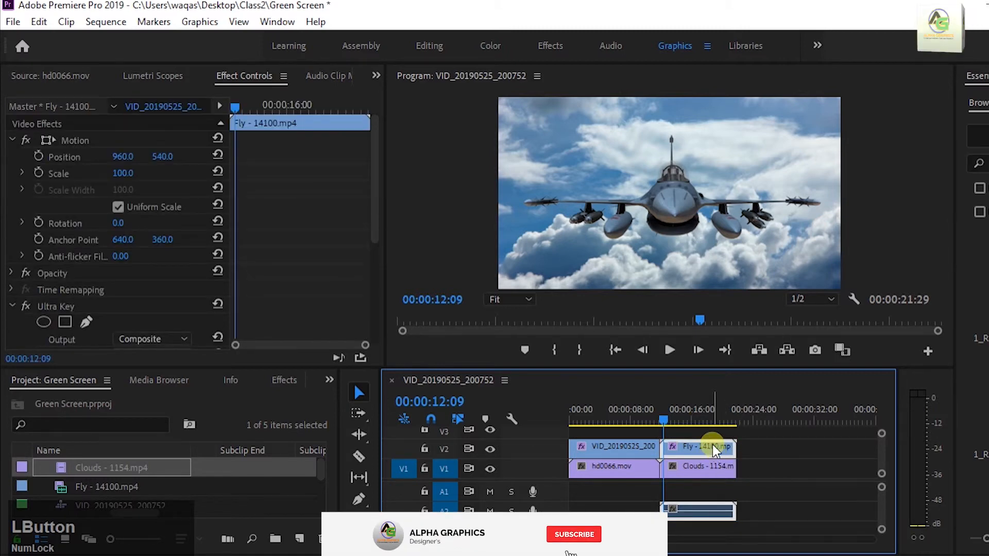
scroll(314, 251, down, 3)
scroll(317, 249, down, 2)
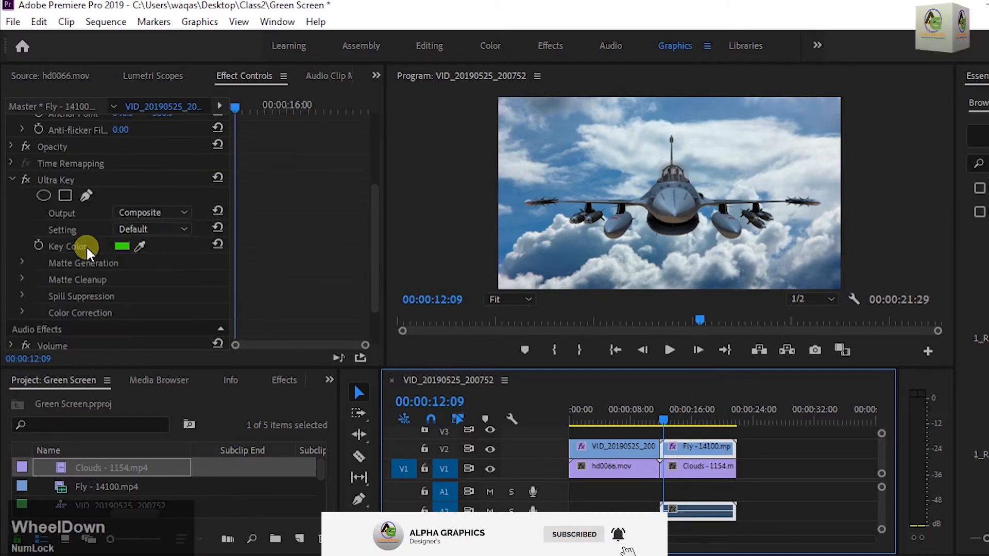
click(22, 262)
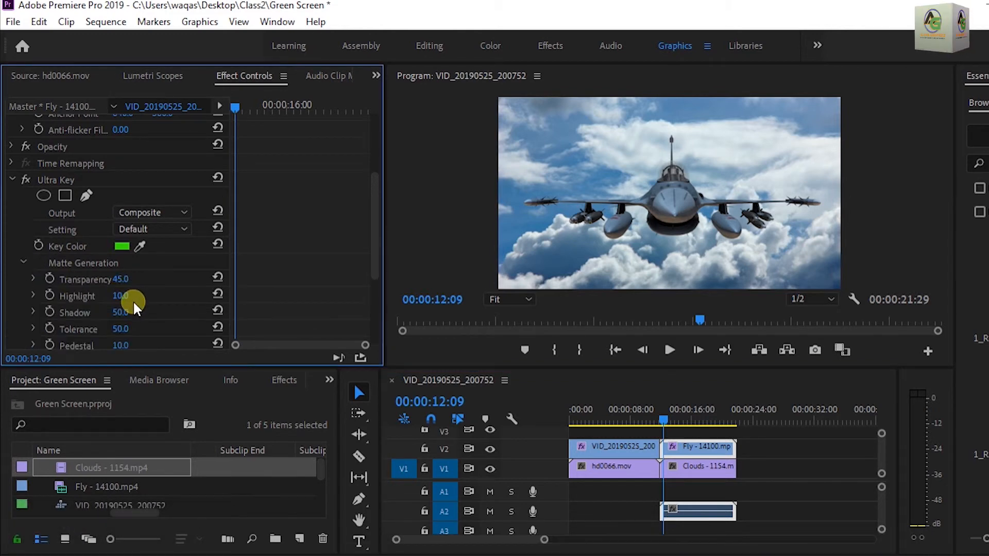
scroll(146, 306, down, 1)
scroll(146, 320, down, 2)
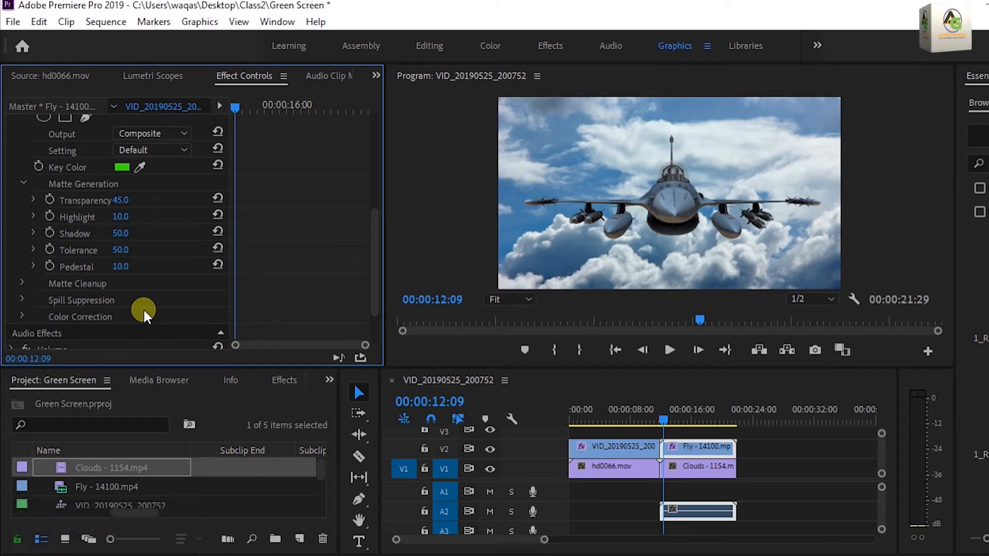
- Play the jet-over-clouds composite in a maximized Program monitor and return the playhead to near the start of the Fly clip
click(434, 216)
key(grave)
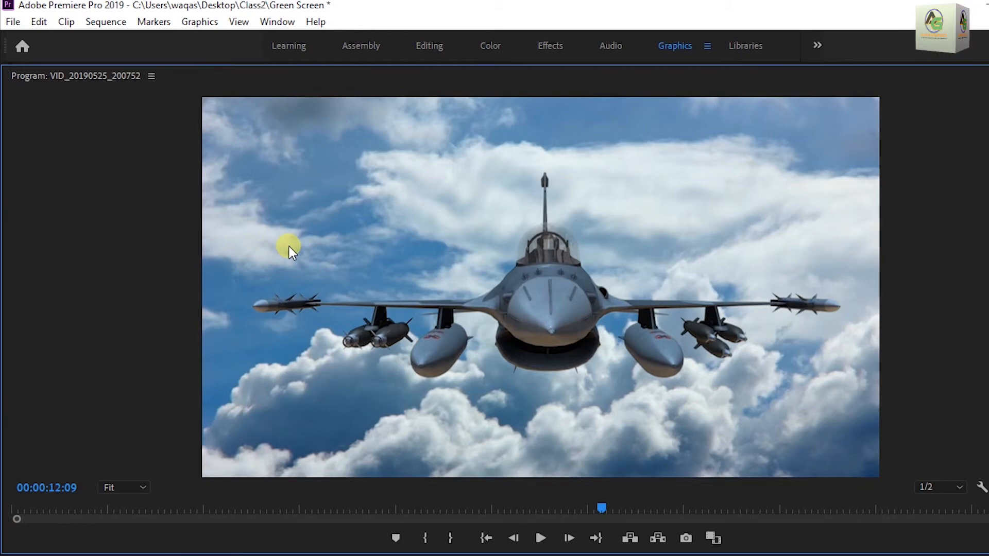
key(space)
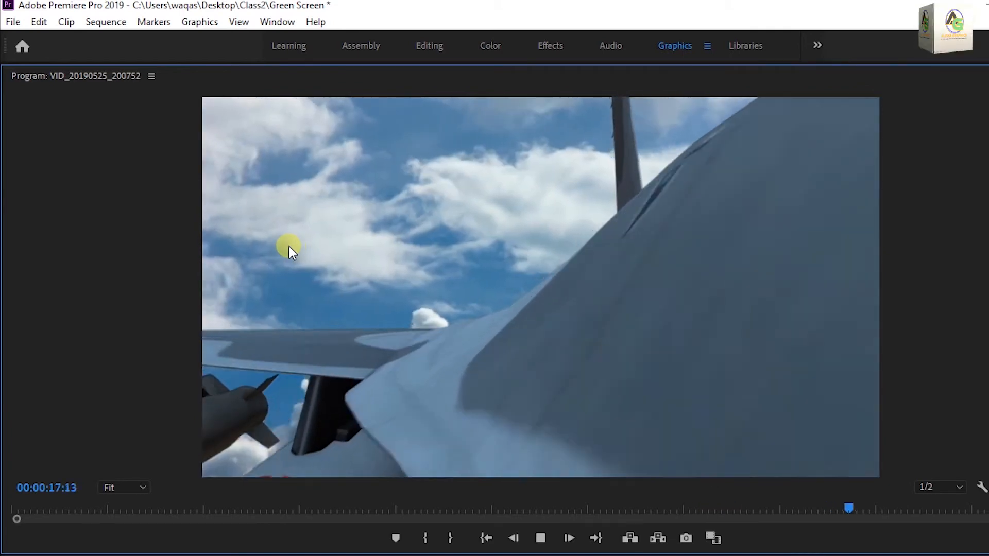
key(space)
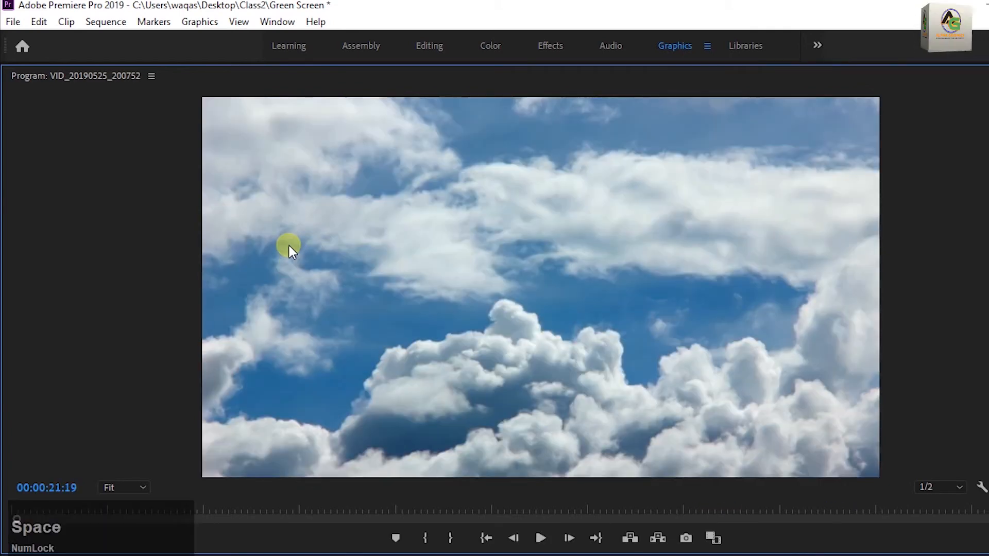
key(grave)
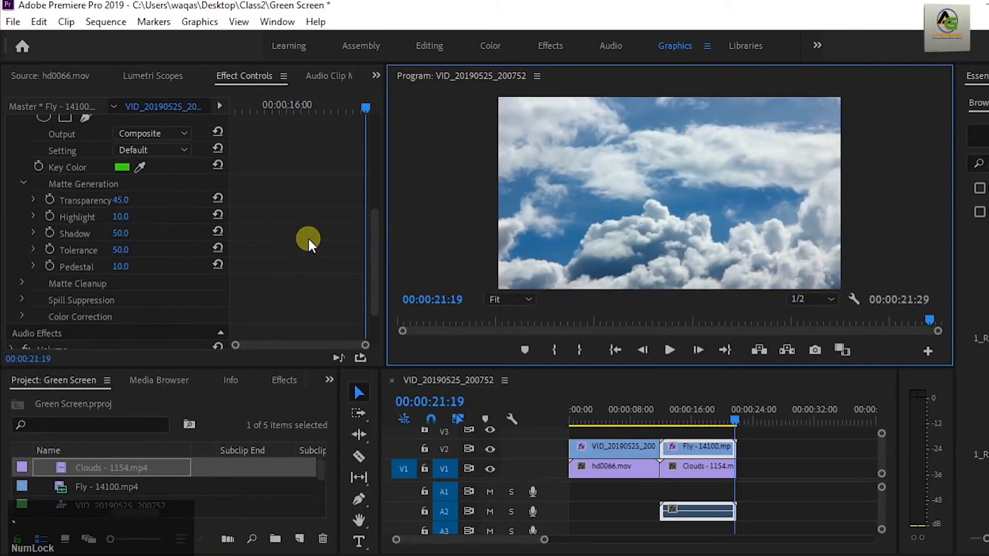
drag(735, 415, 667, 425)
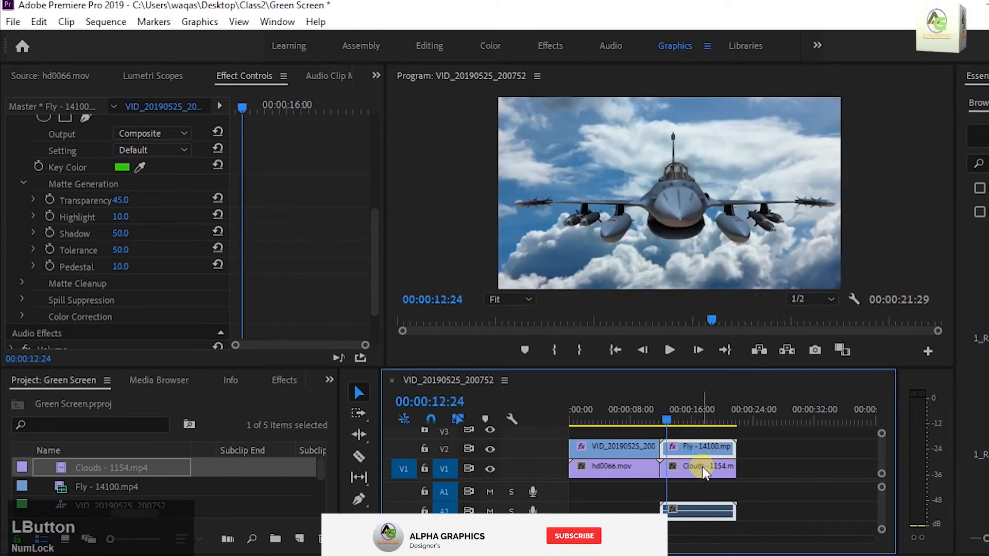
click(752, 470)
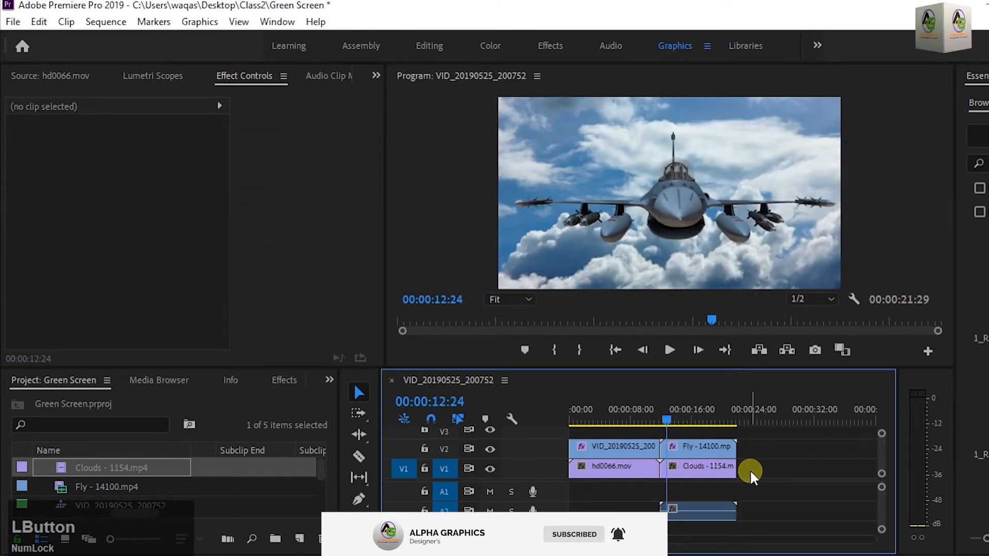